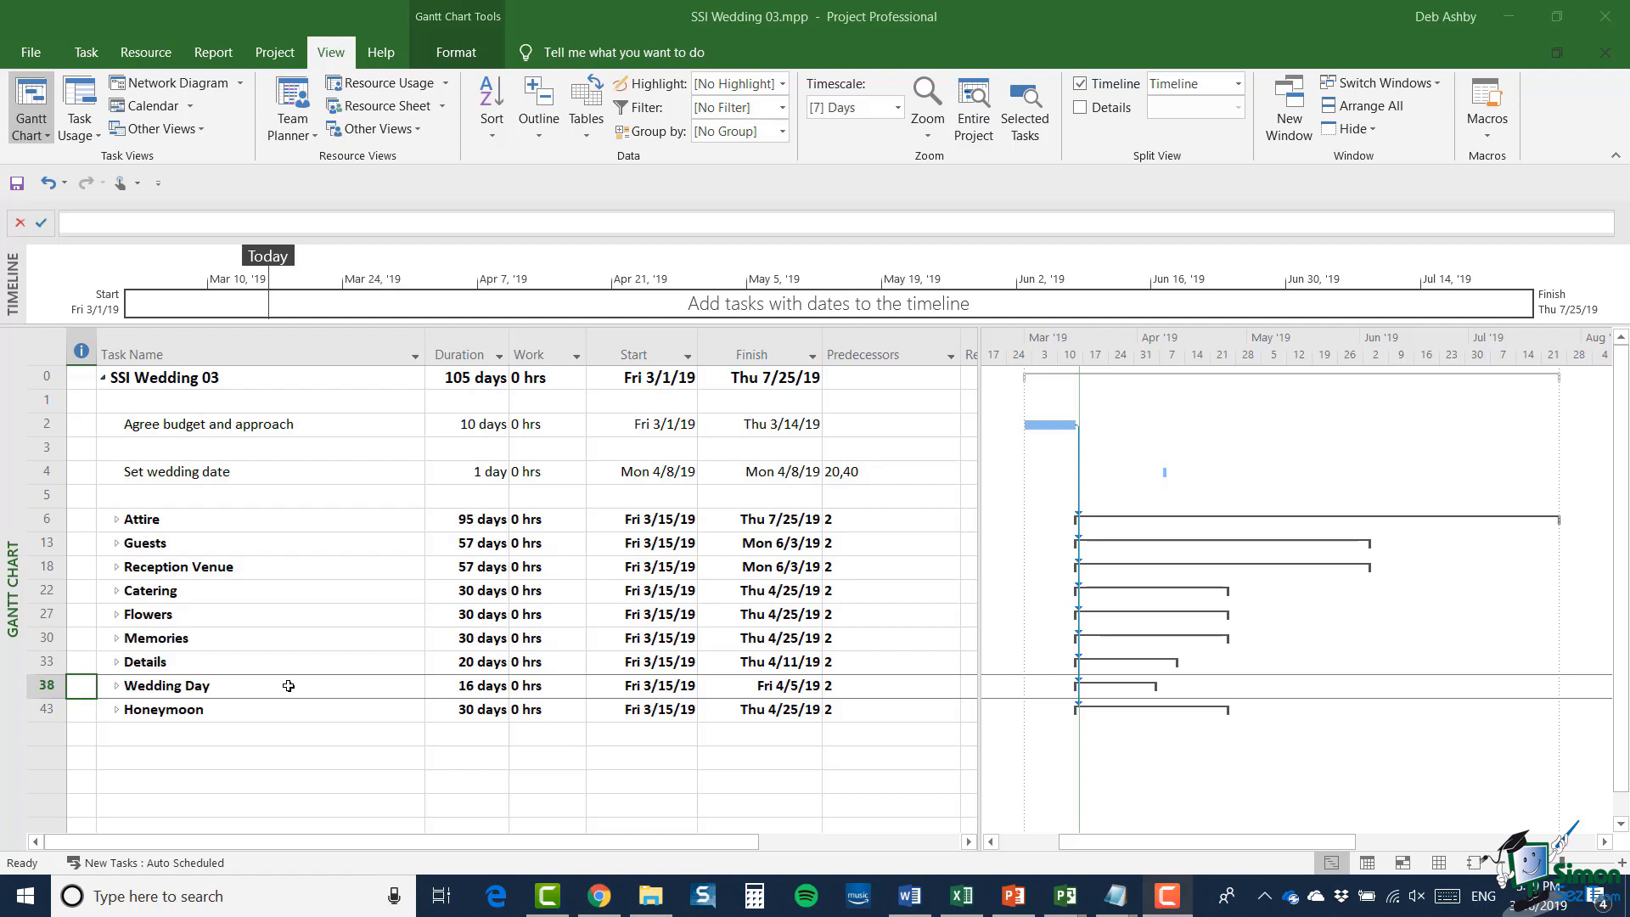
- Expand and collapse the Wedding Day summary, then select the Set wedding date task
left_click(116, 686)
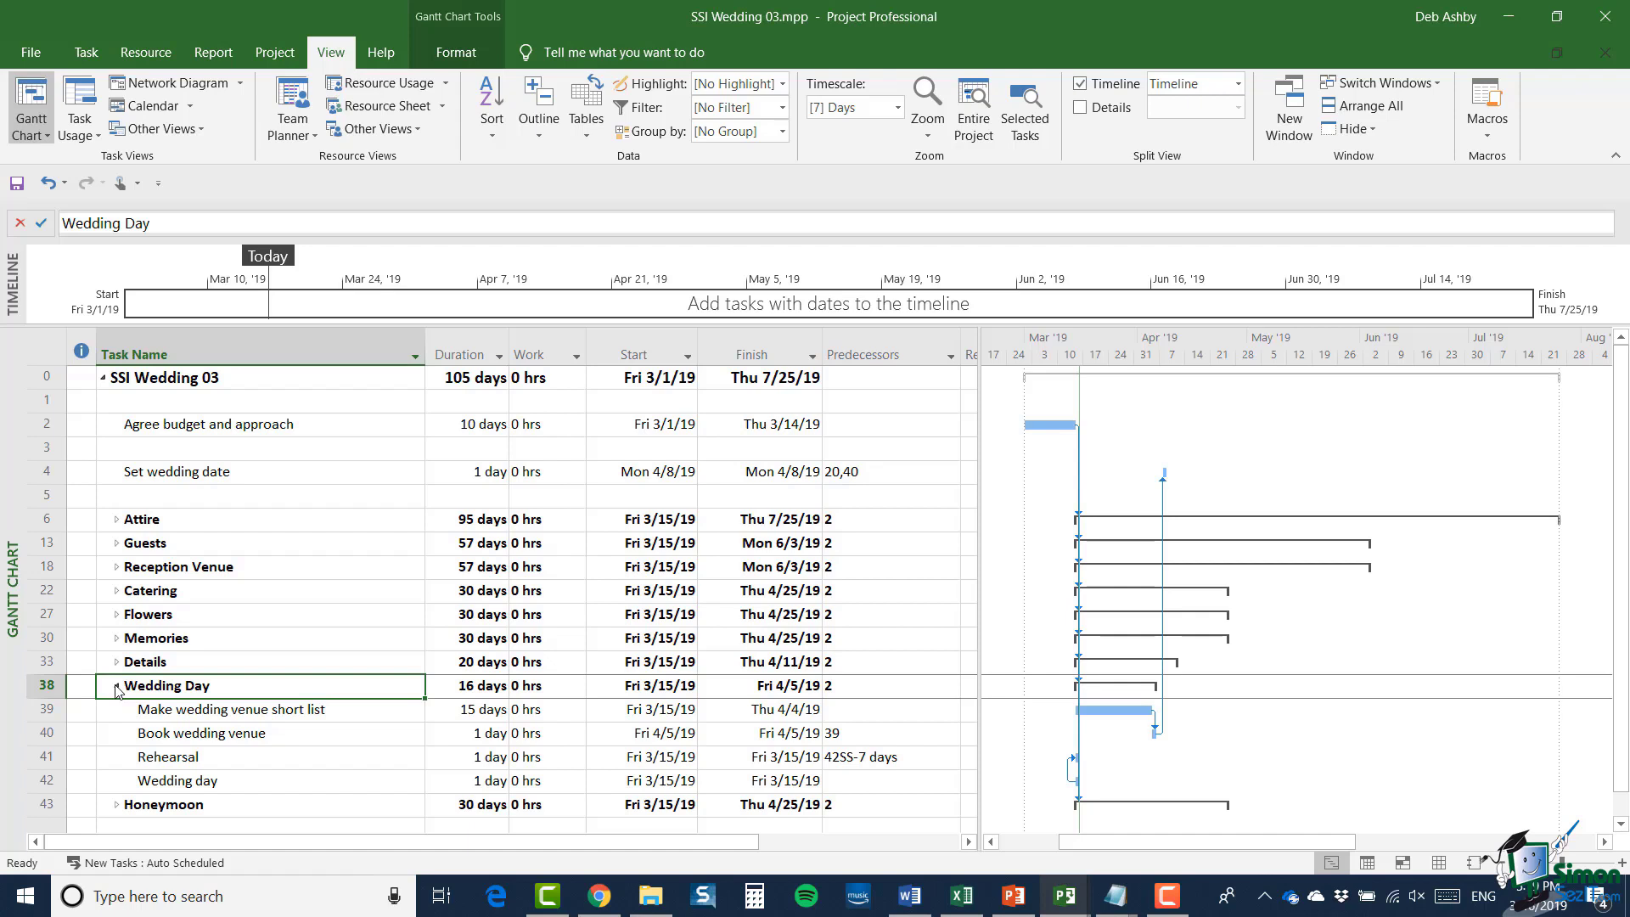
left_click(116, 687)
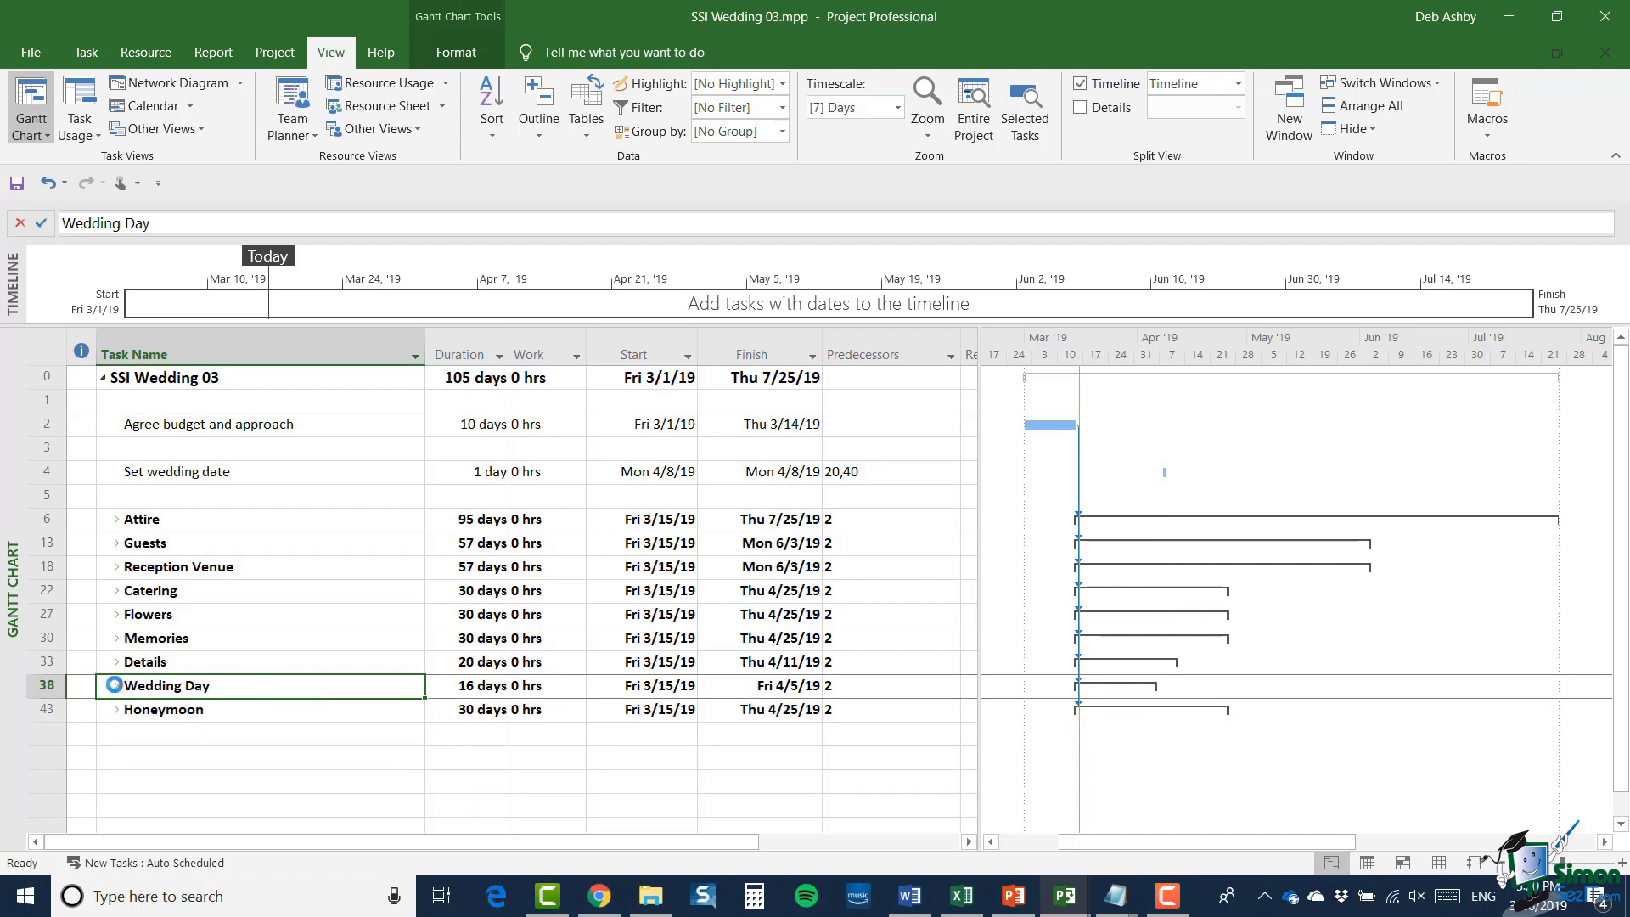
left_click(116, 686)
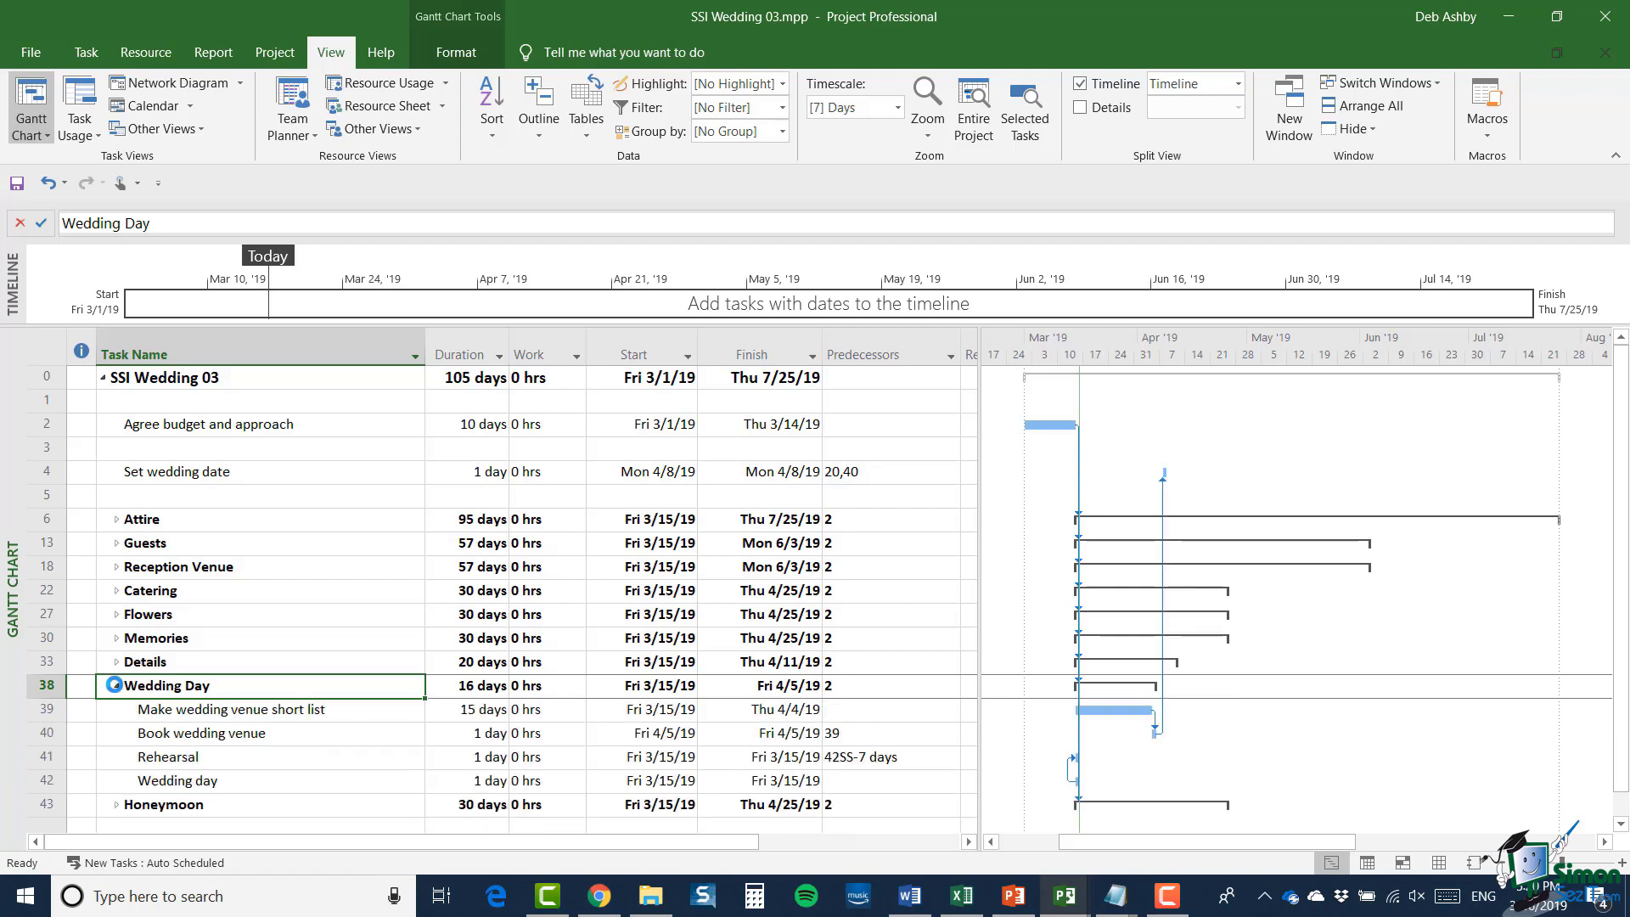
left_click(115, 686)
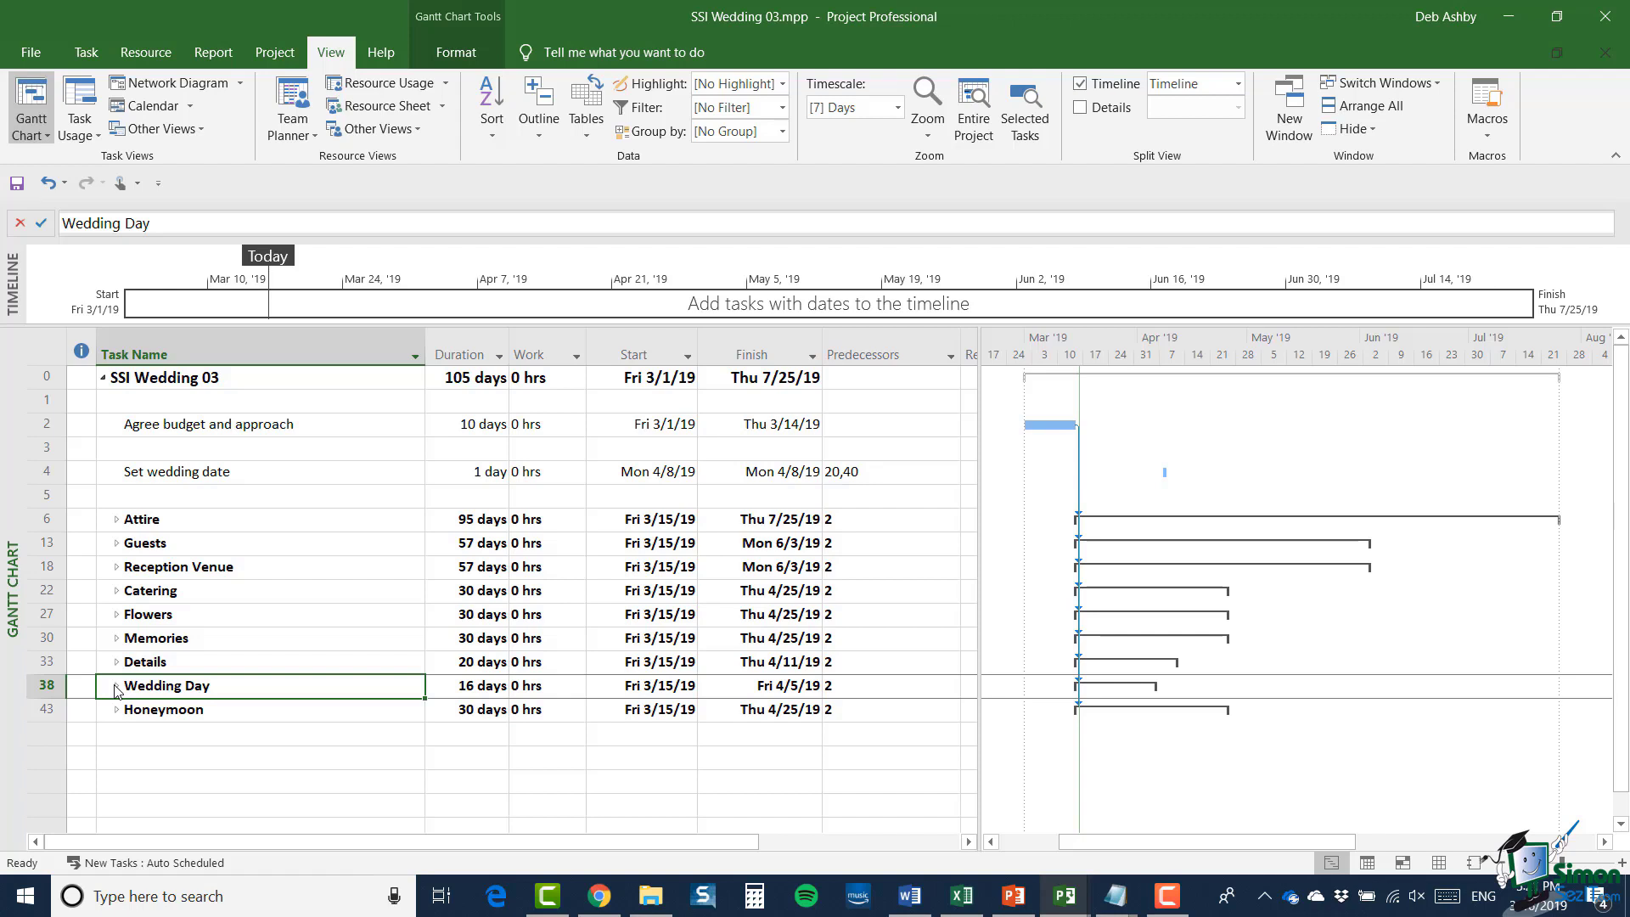
left_click(49, 477)
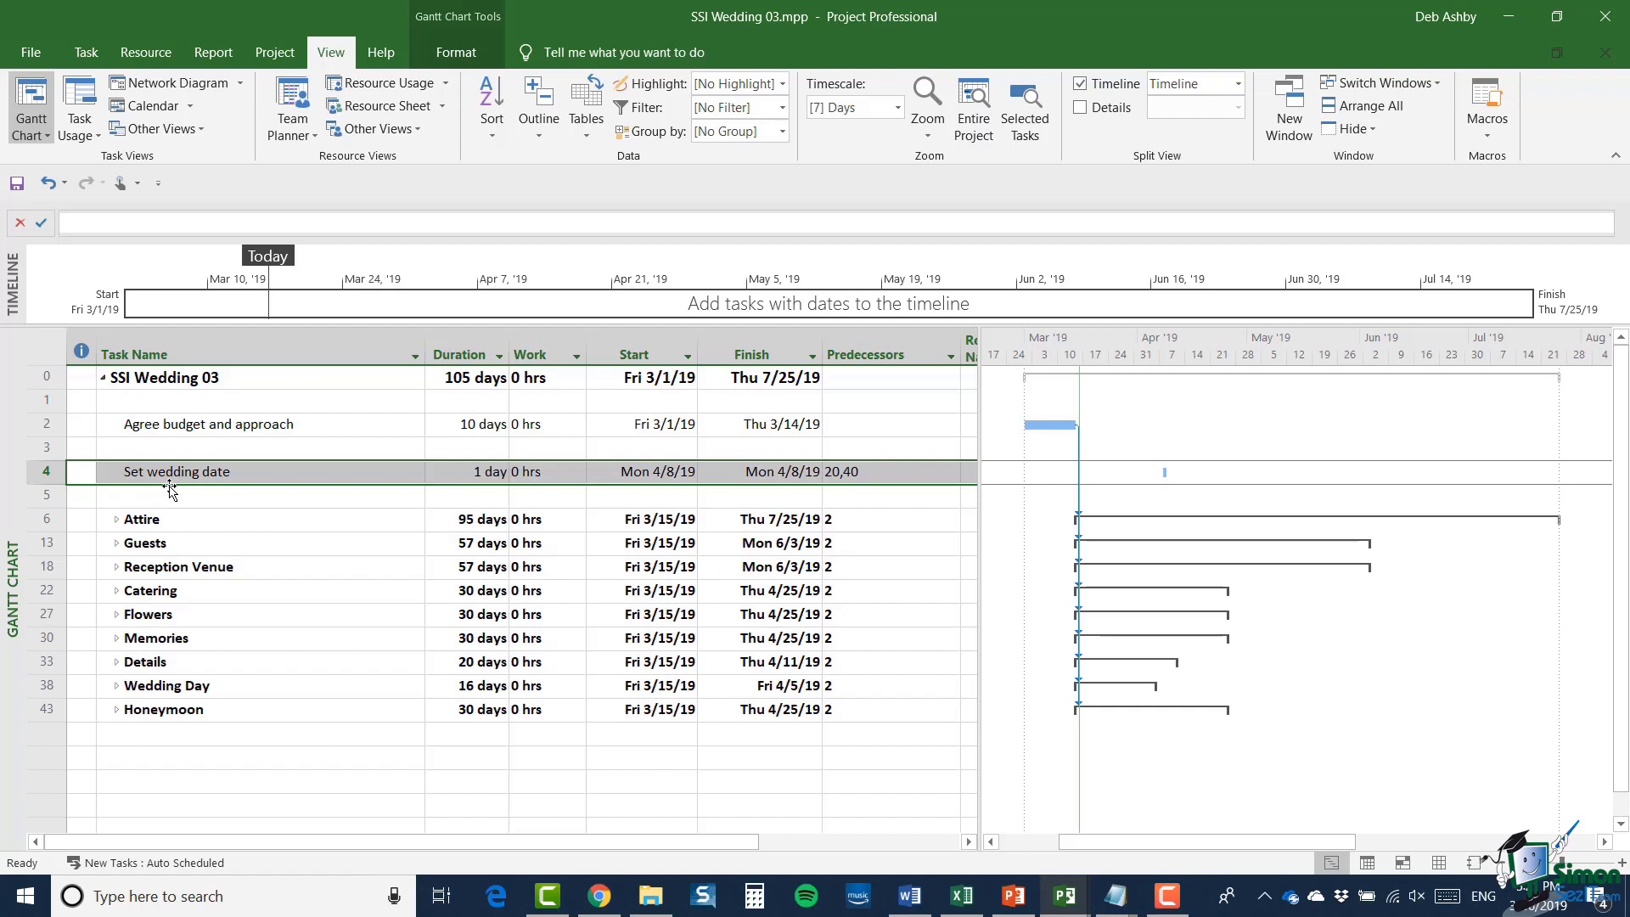
- Insert a new task named 'Wedding Date Set' in row 5 below Set wedding date
left_click(47, 497)
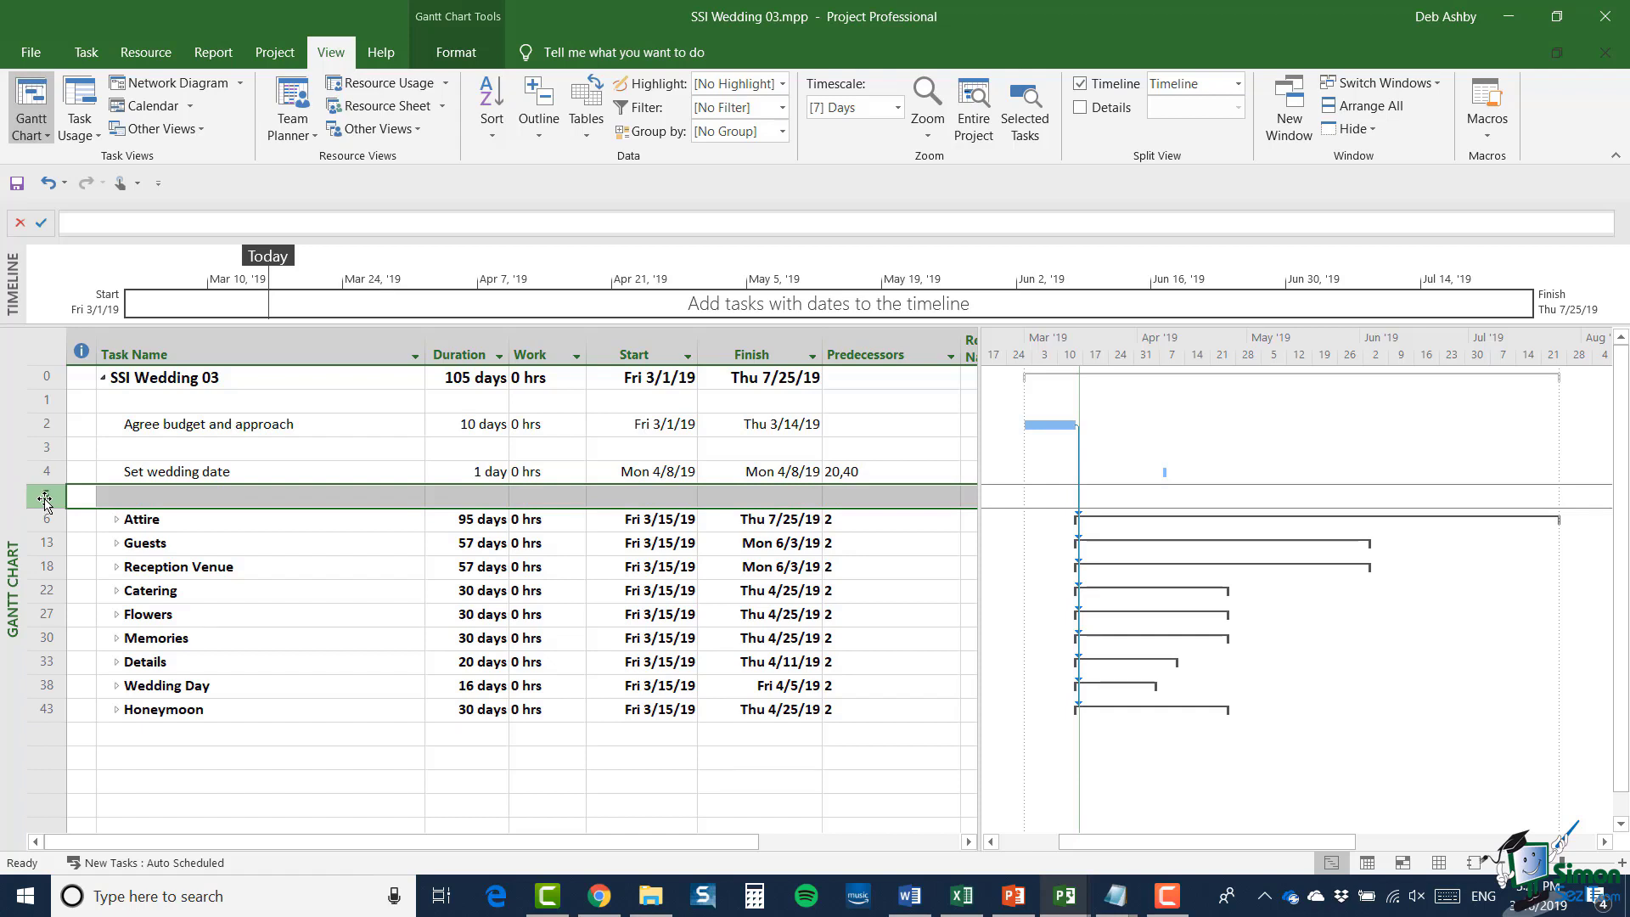
left_click(87, 56)
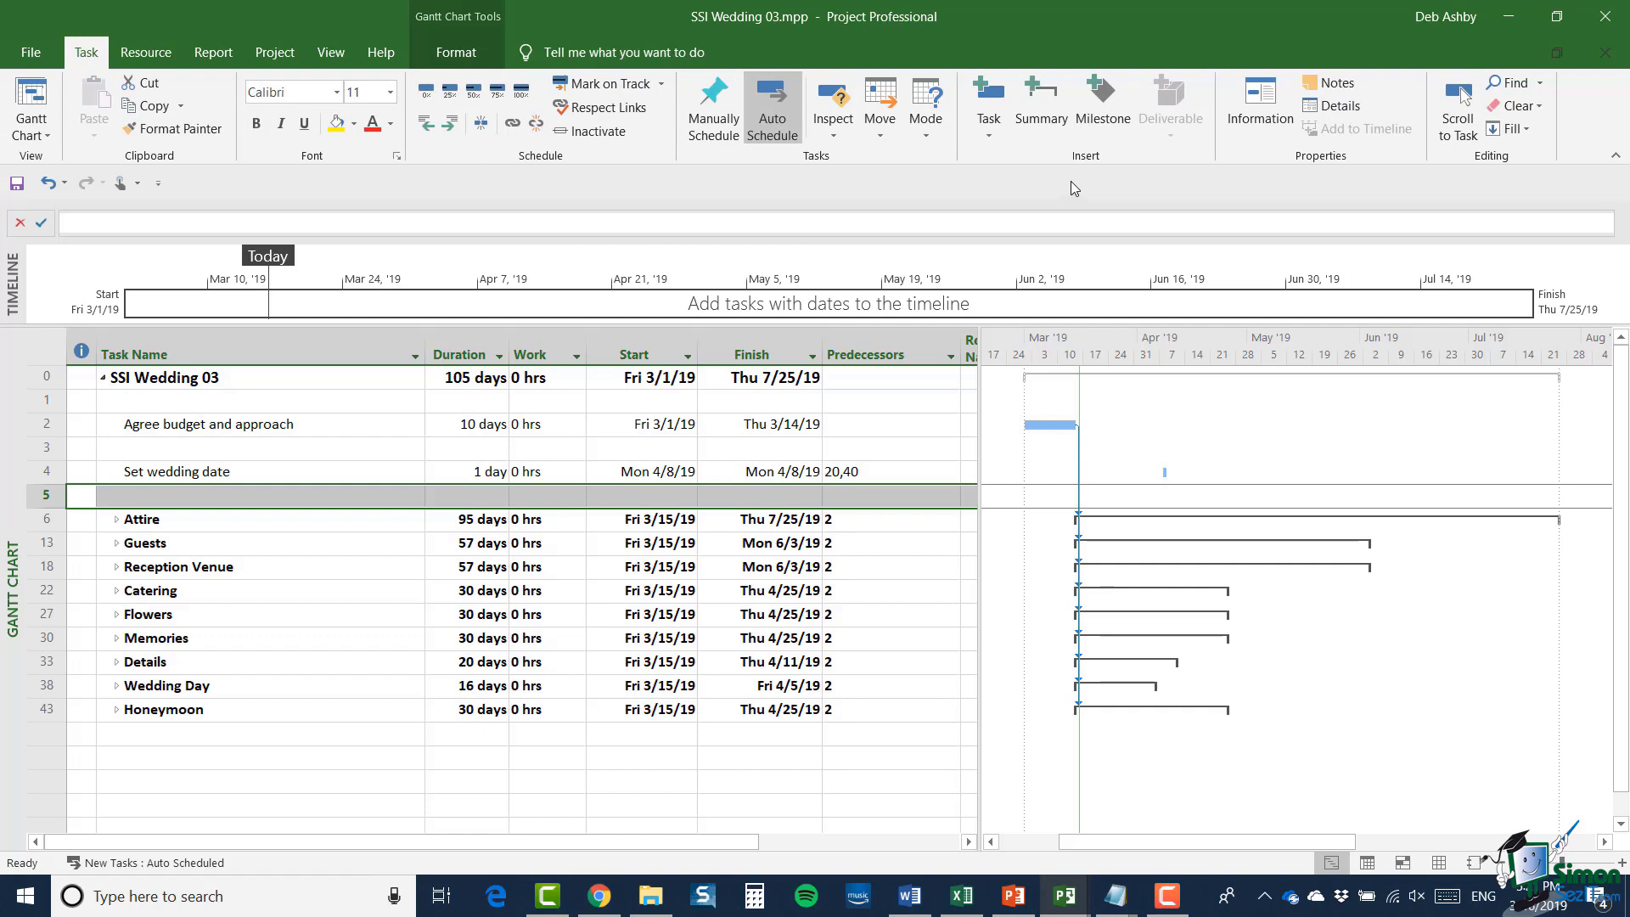
left_click(990, 138)
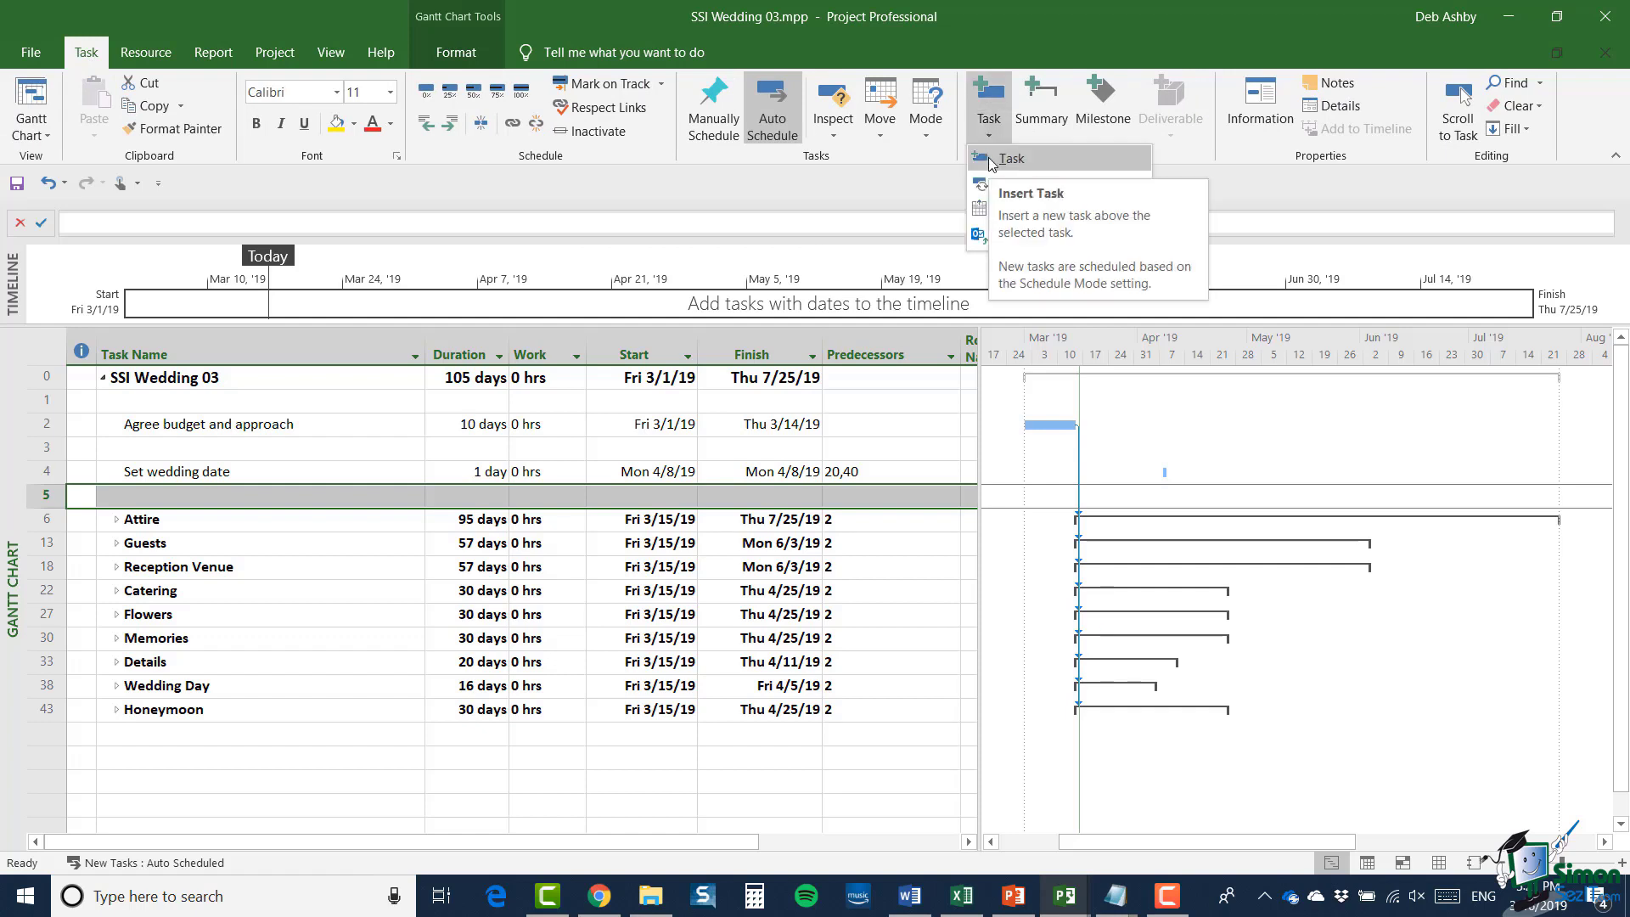
left_click(991, 160)
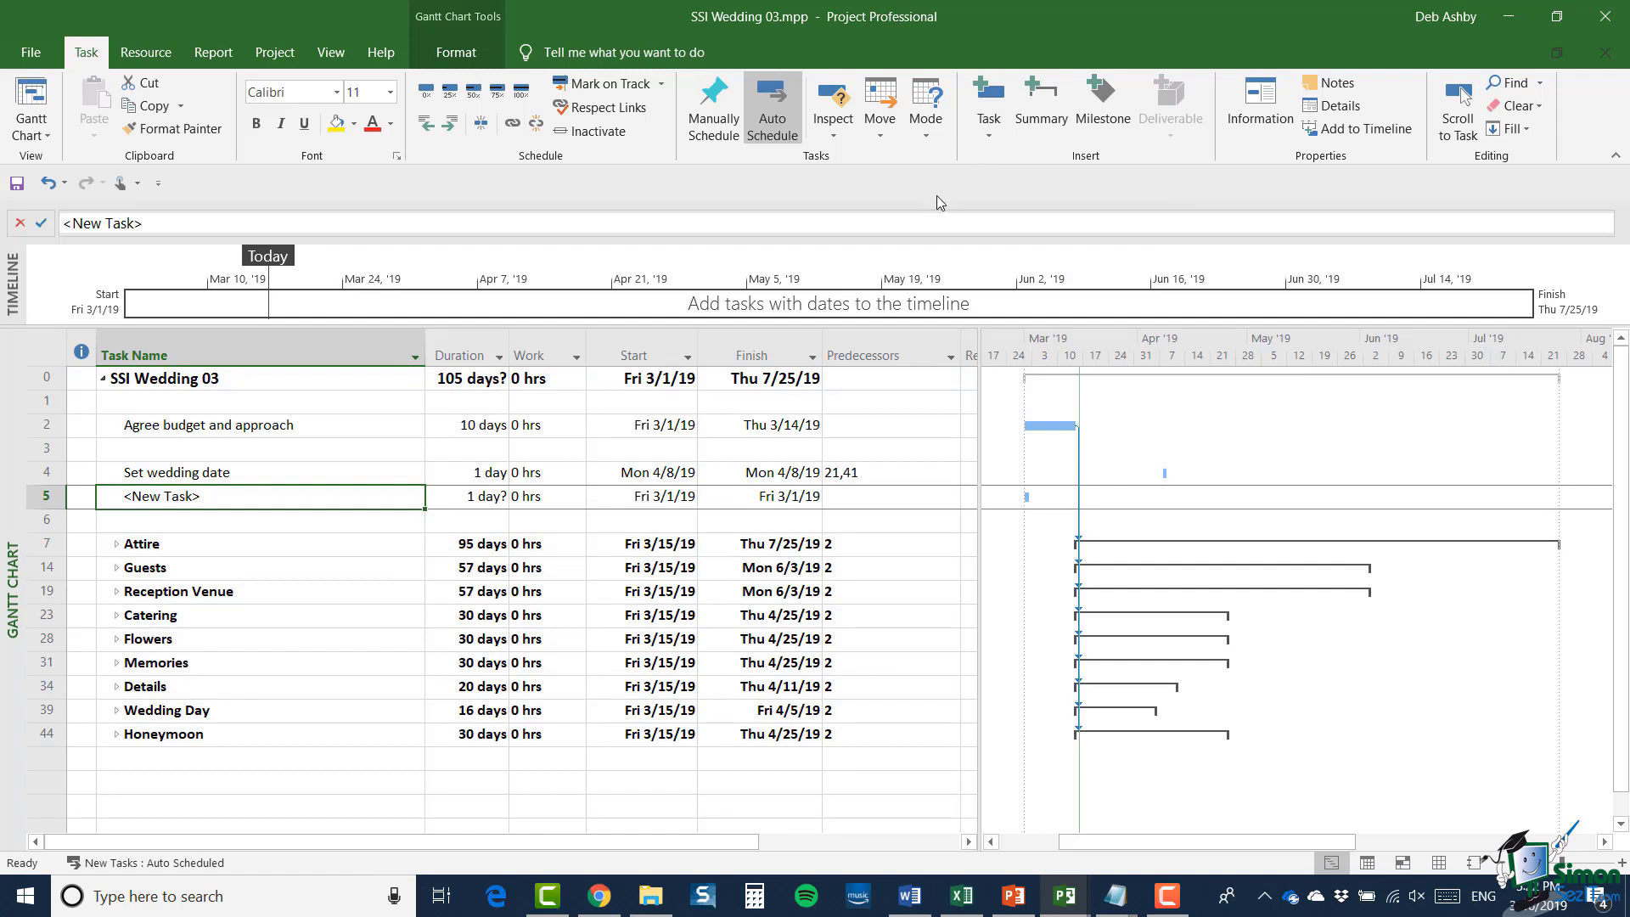
left_click(64, 214)
type("We")
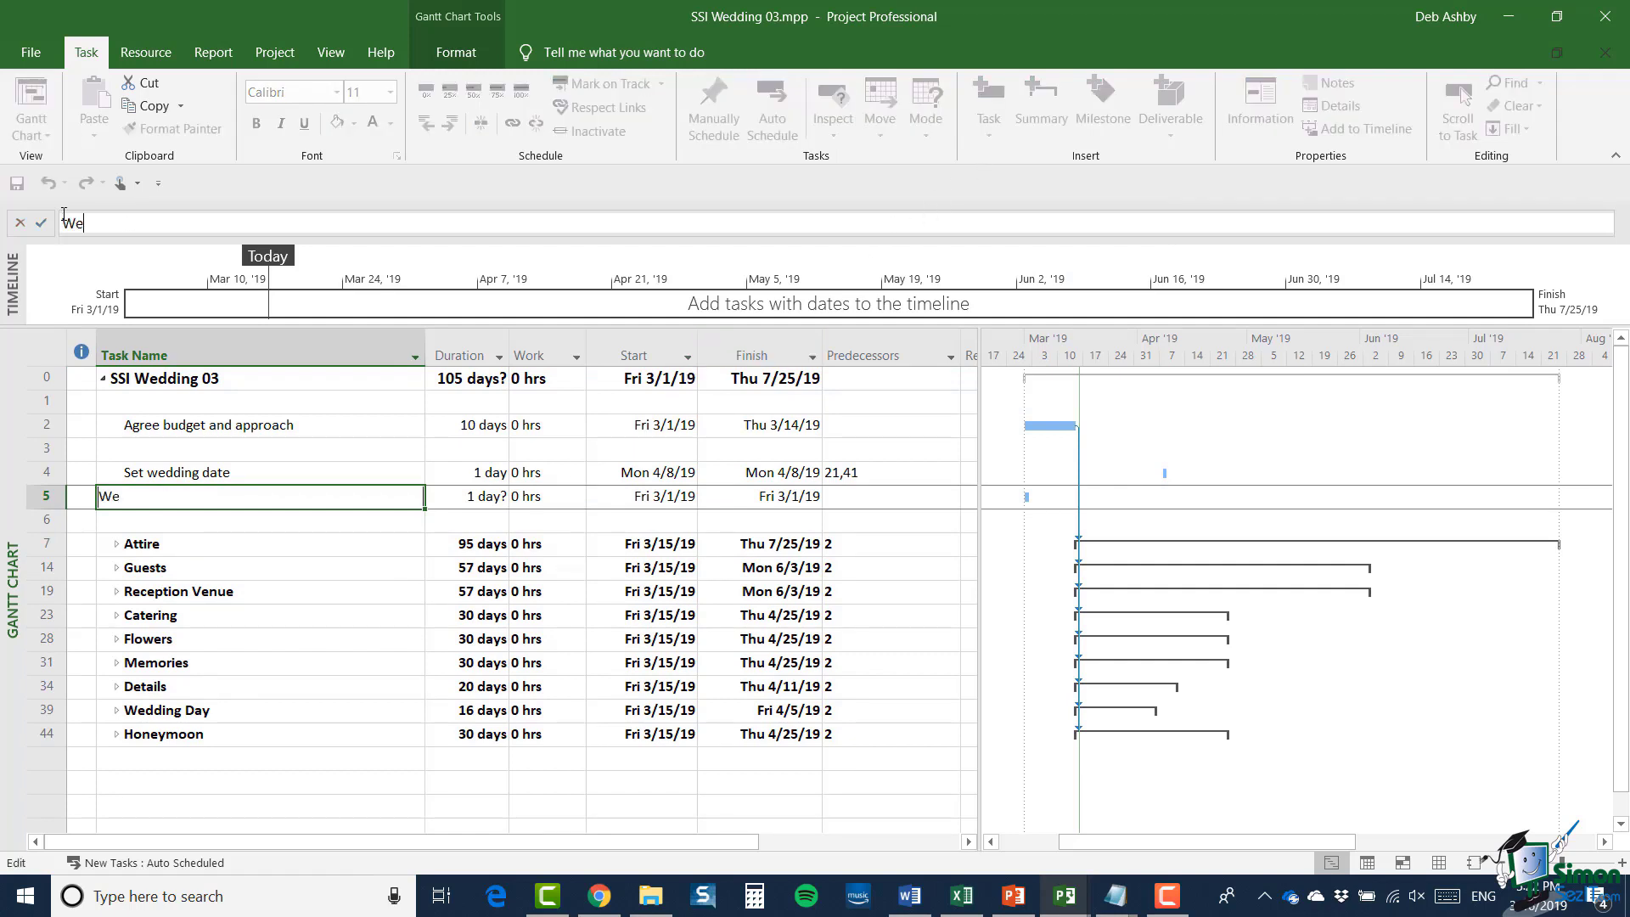
type("dding Date Set")
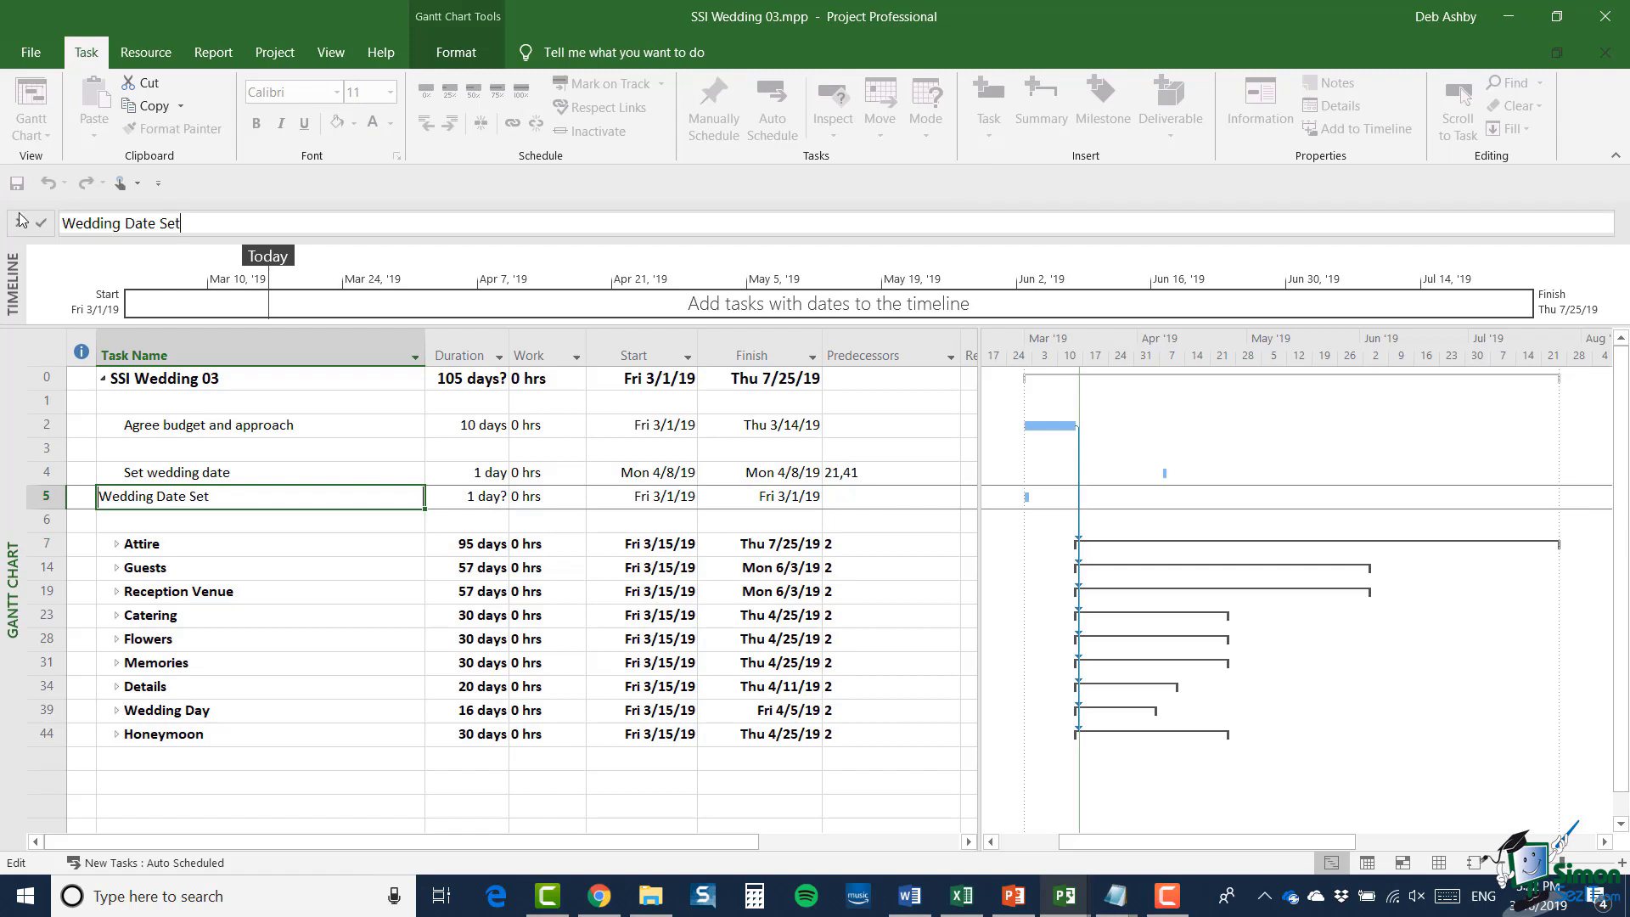
left_click(40, 223)
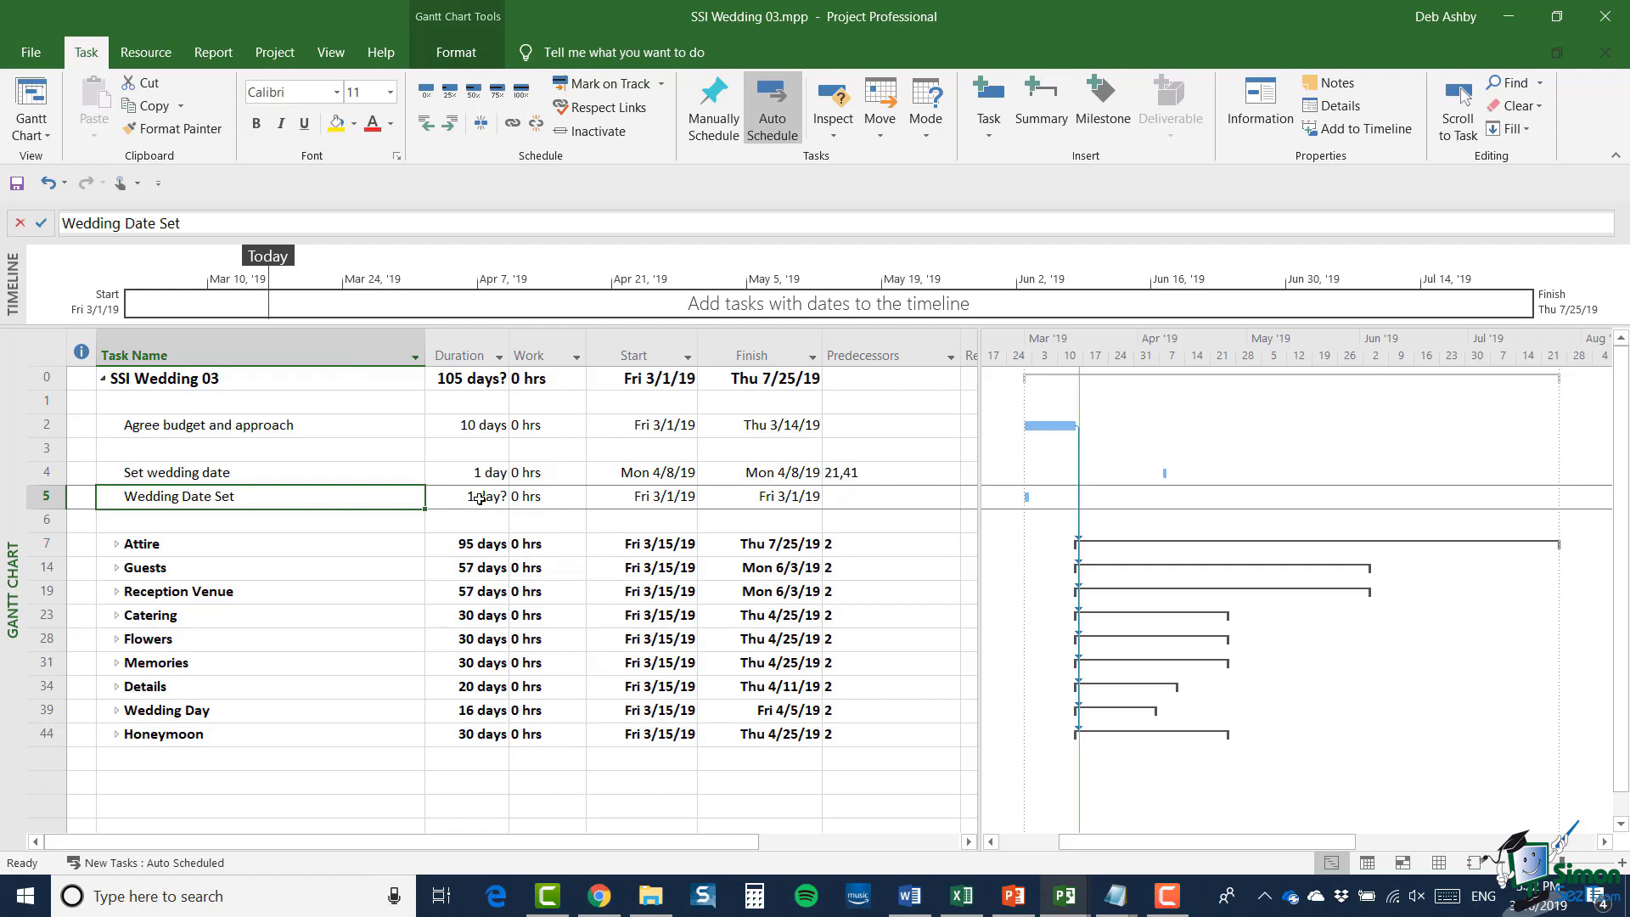
- Set the Wedding Date Set duration to 0 days, making it a milestone on 3/1
left_click(480, 498)
left_click(500, 503)
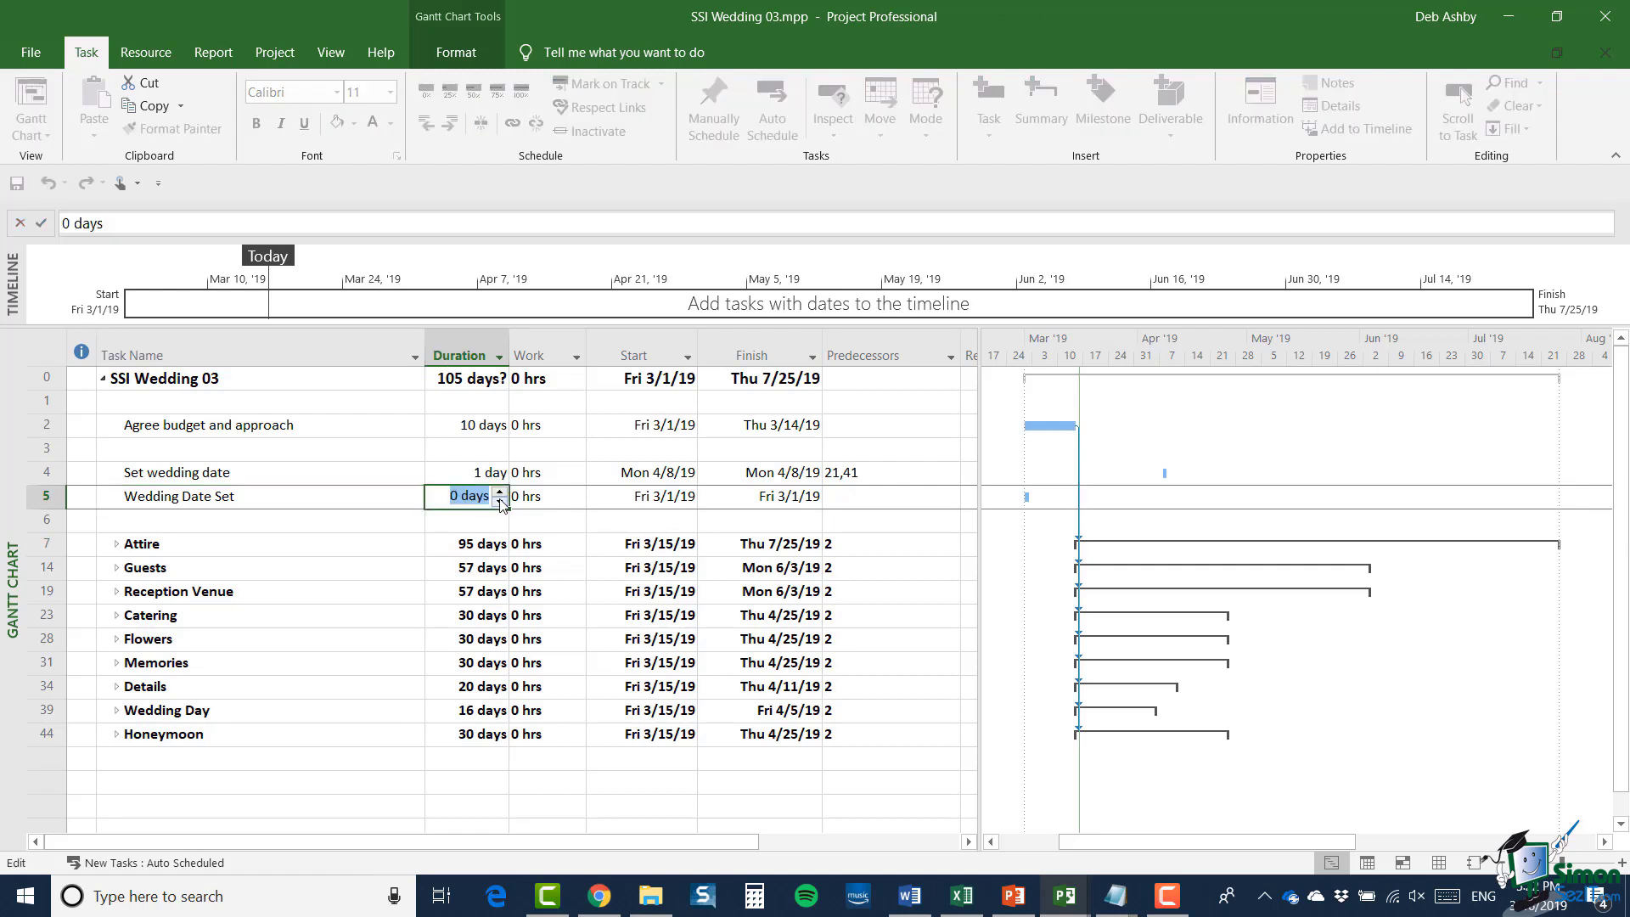
key("Return")
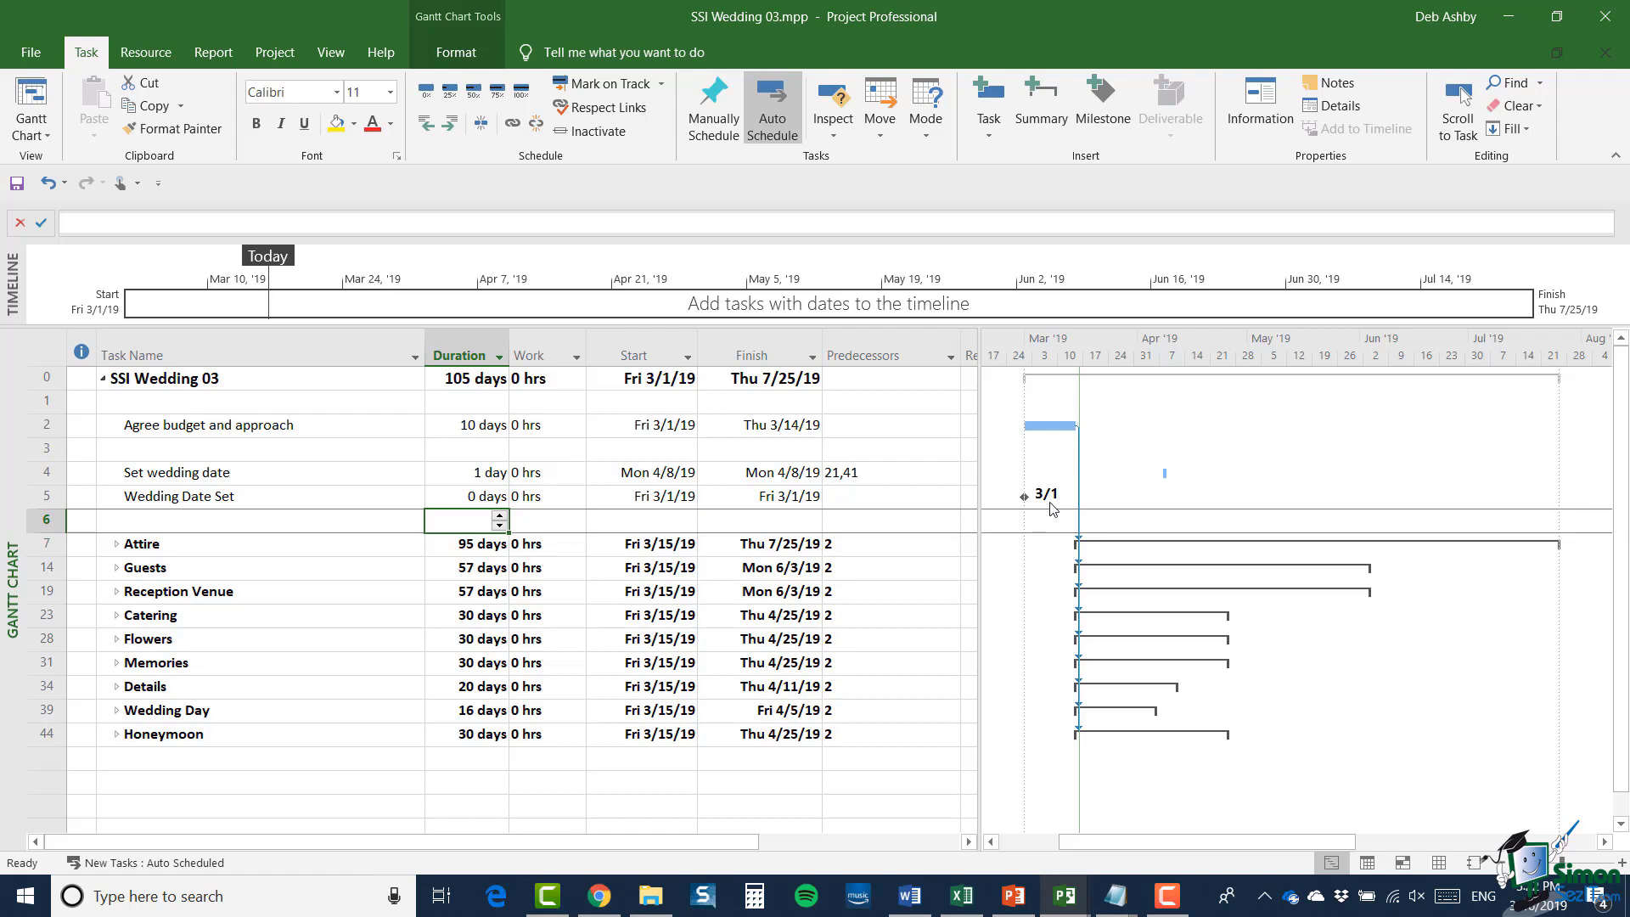
- Link Wedding Date Set after Set wedding date, moving it to Mon 4/8/19
left_click(51, 473)
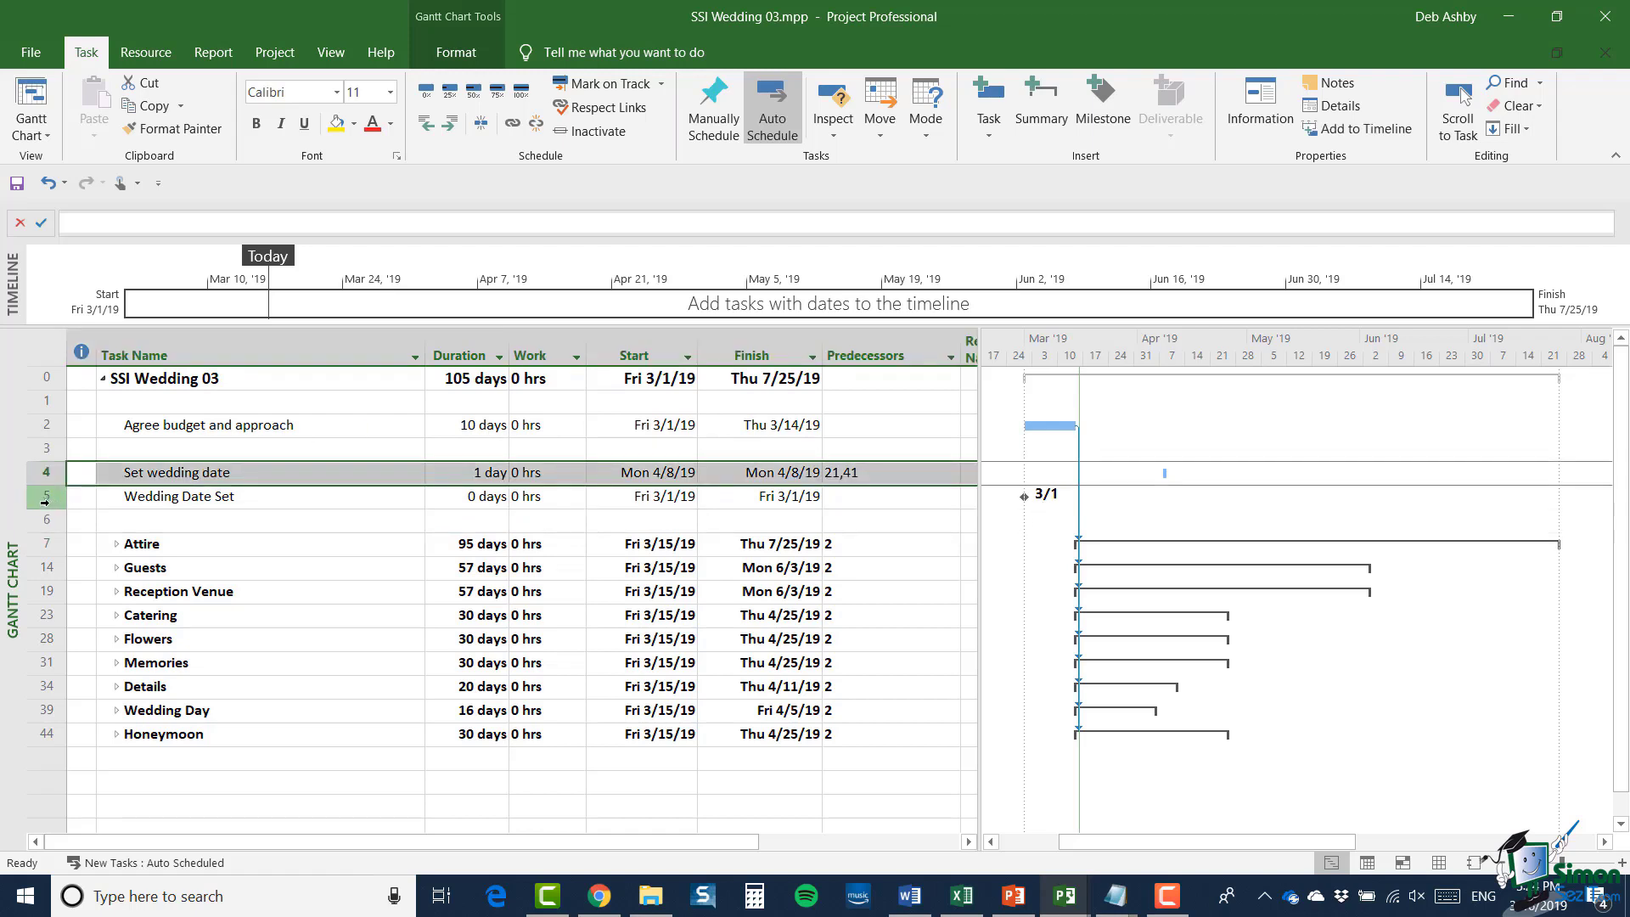
left_click(45, 497, "ctrl")
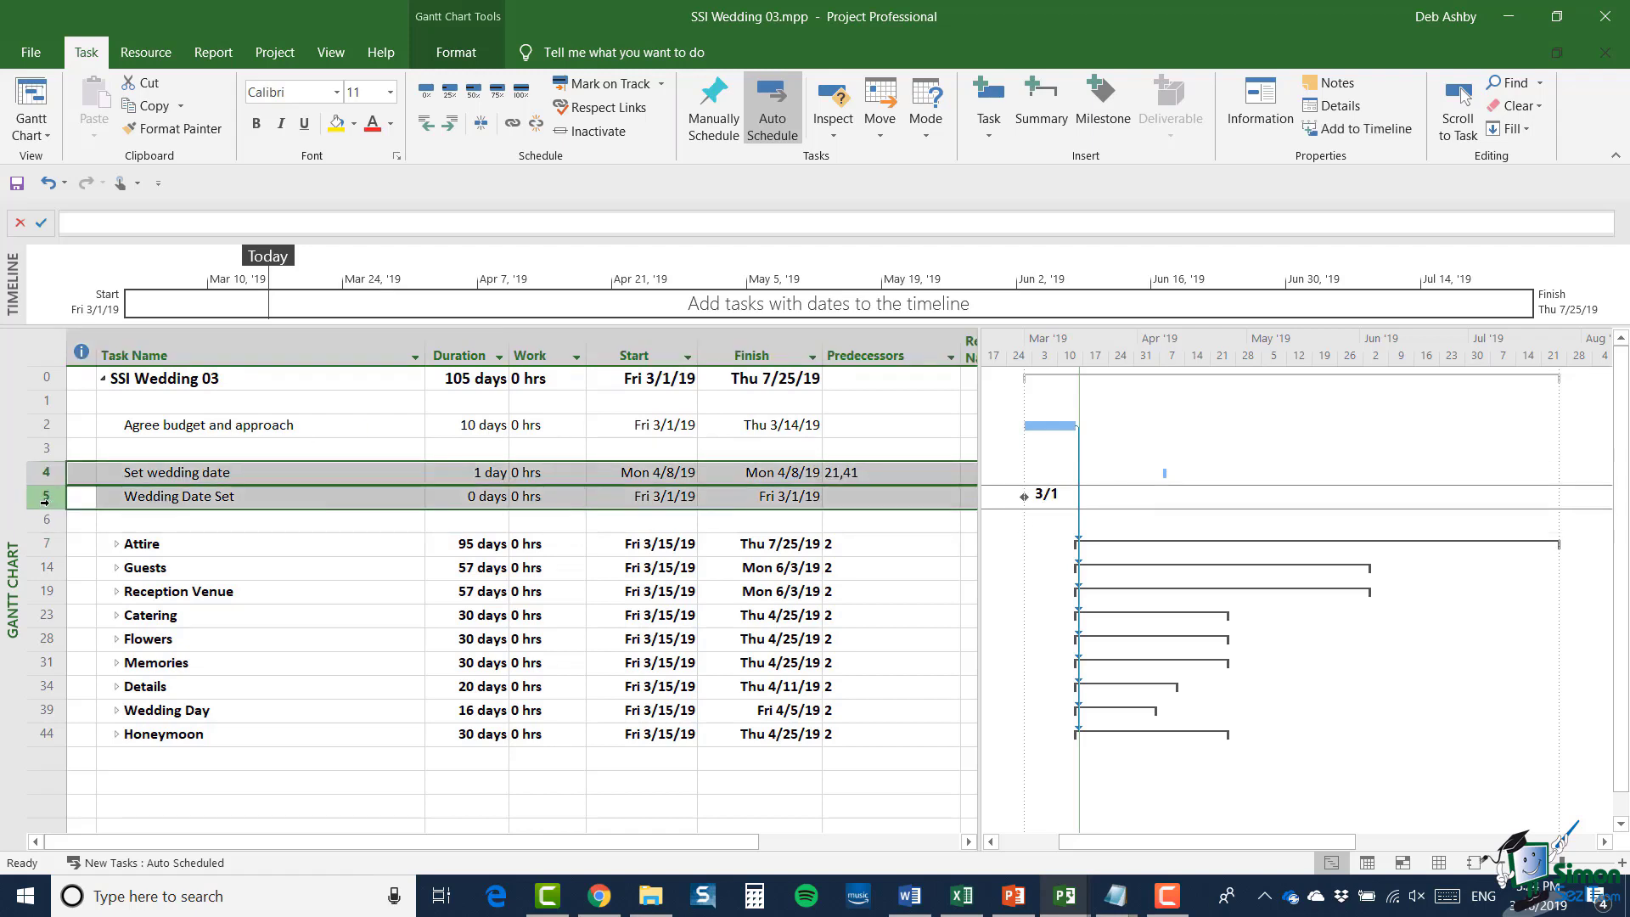
left_click(513, 126)
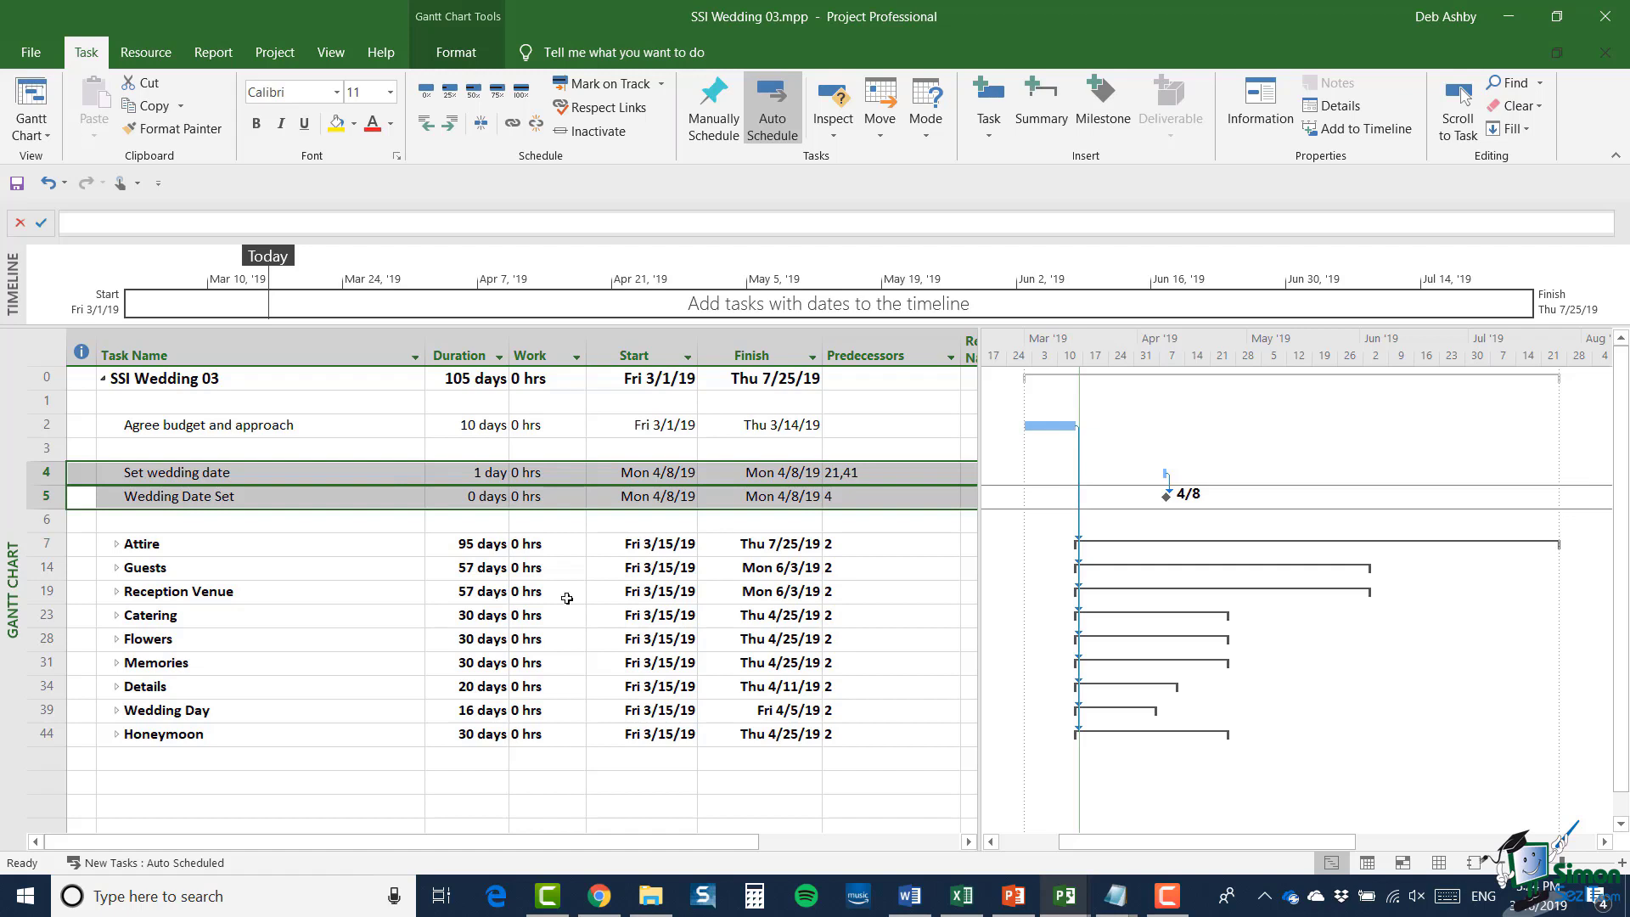
- Expand Reception Venue and select the seating arrangements task row
left_click(116, 591)
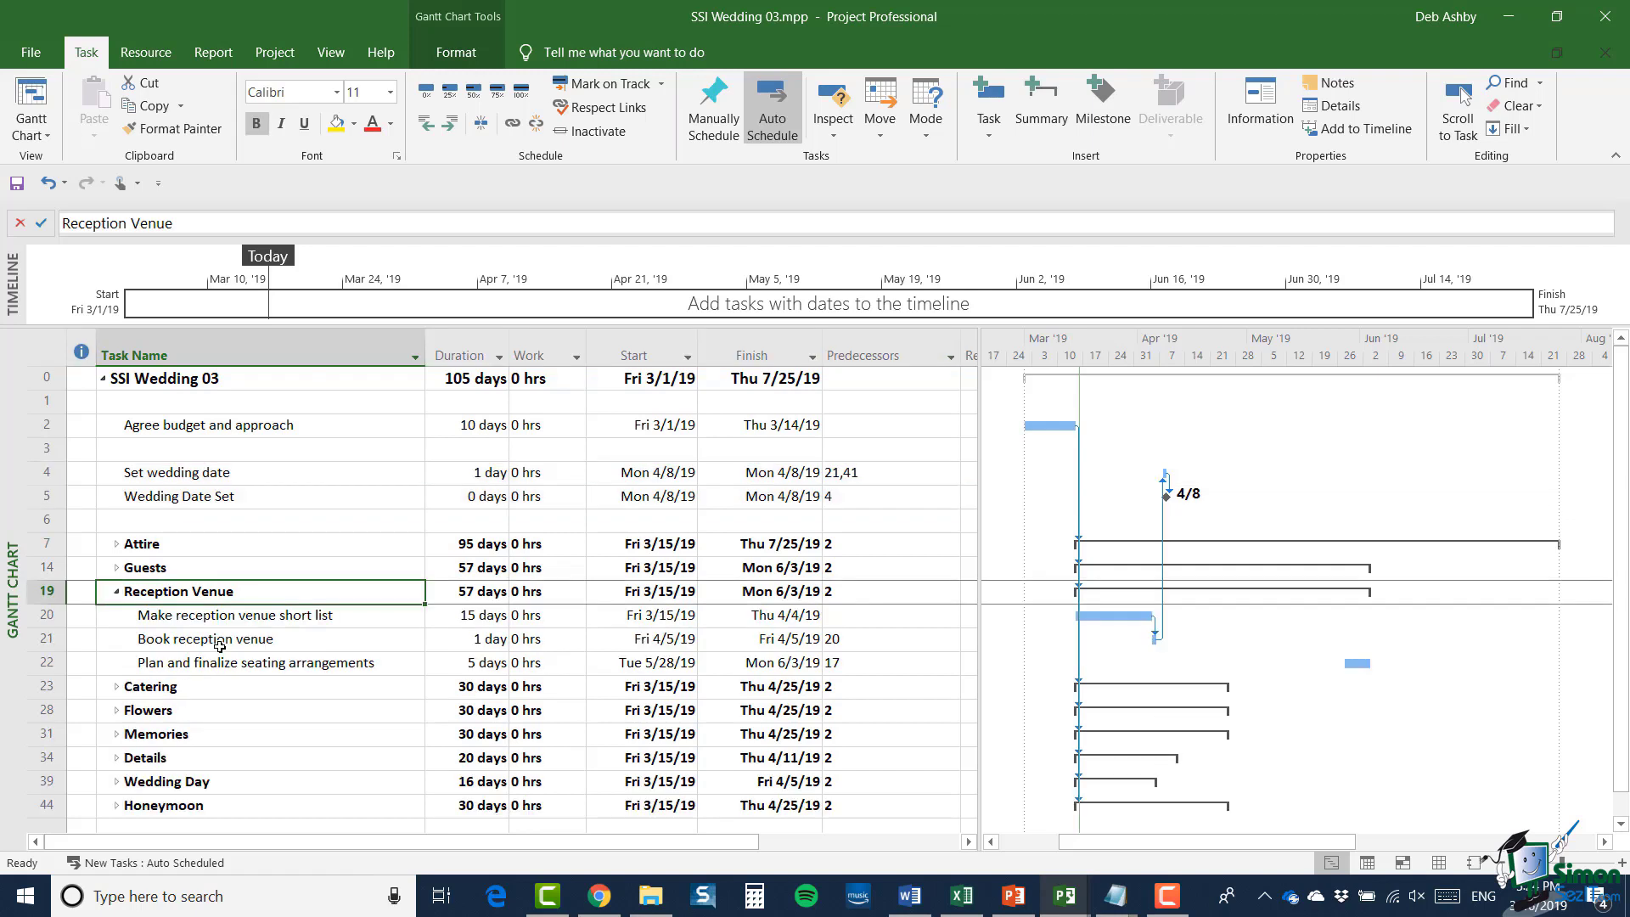
left_click(43, 641)
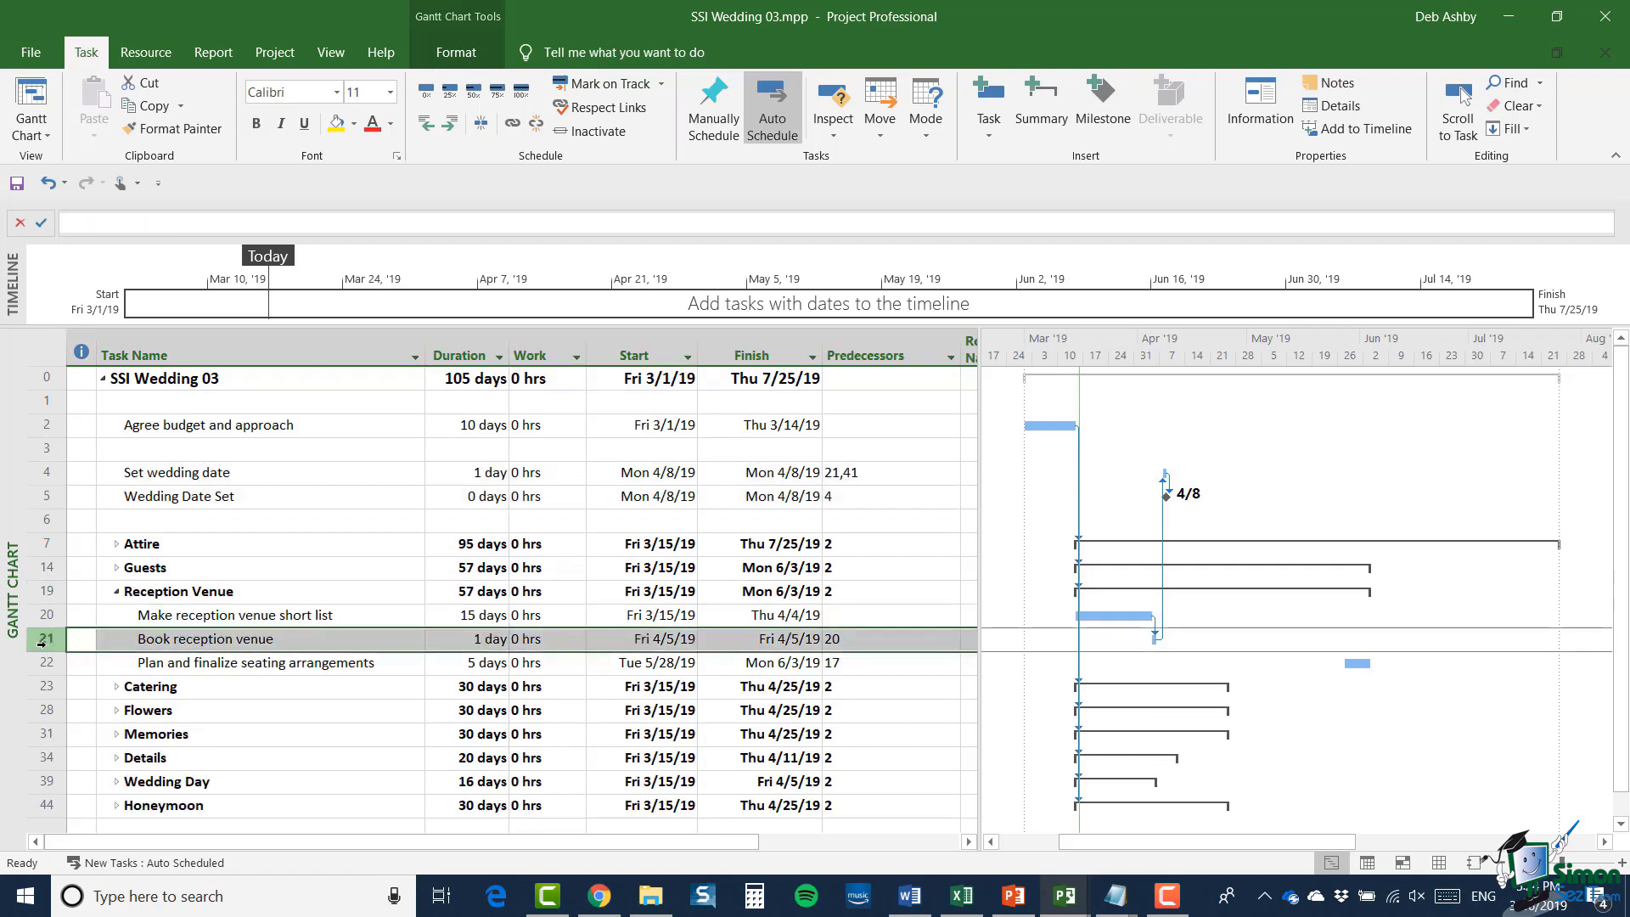
scroll(313, 587, "down", 1)
scroll(314, 587, "down", 1)
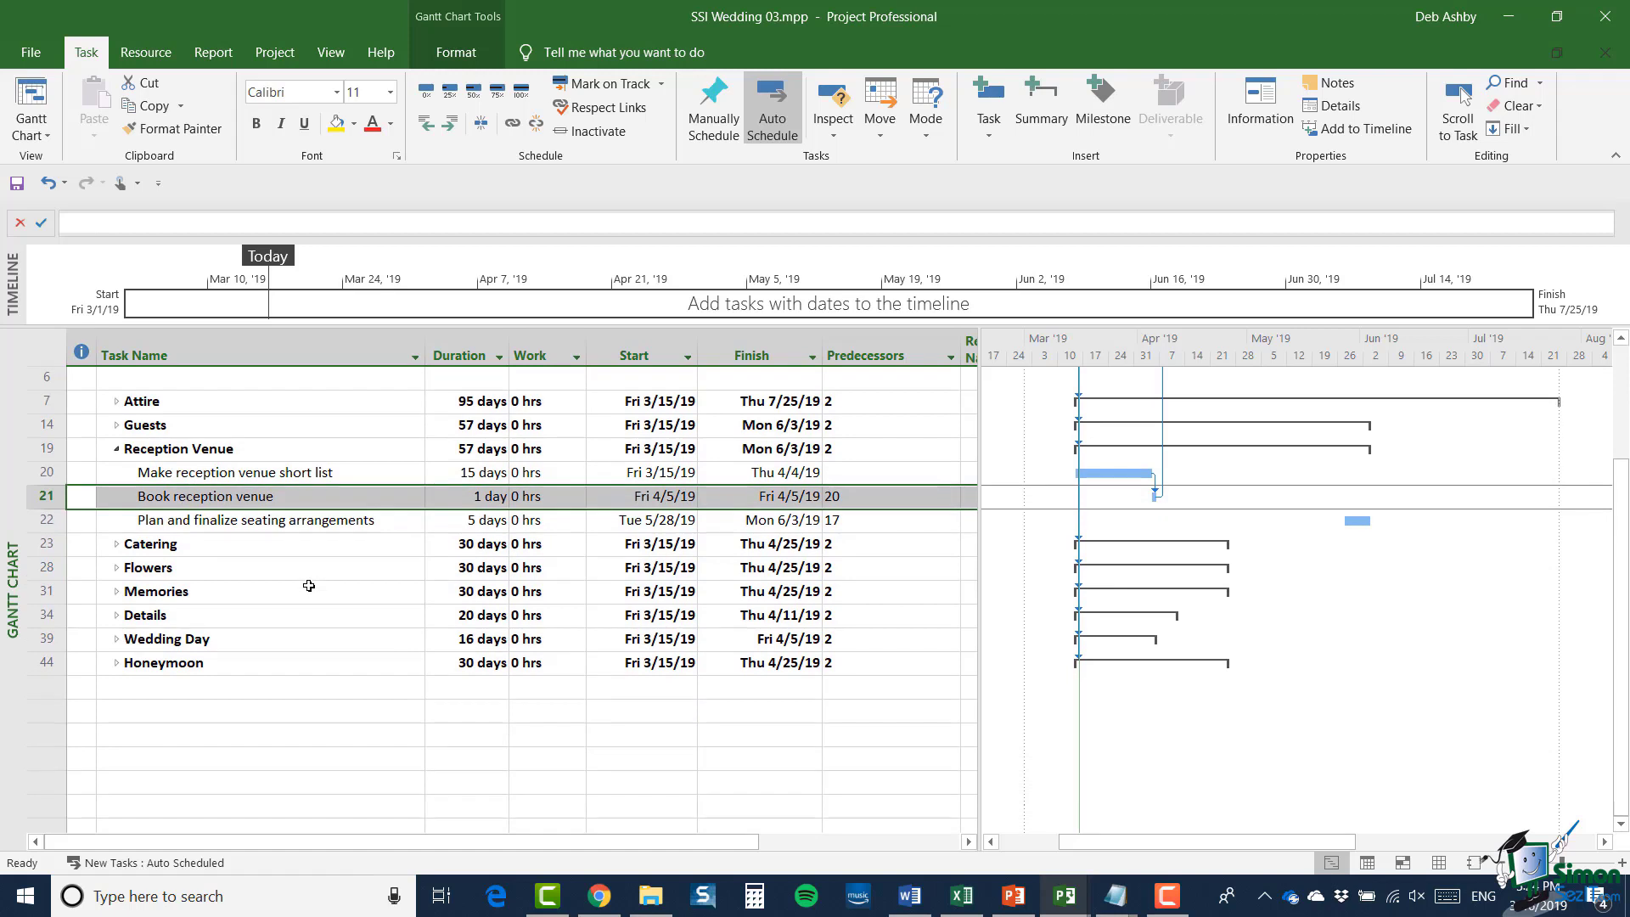
left_click(41, 518)
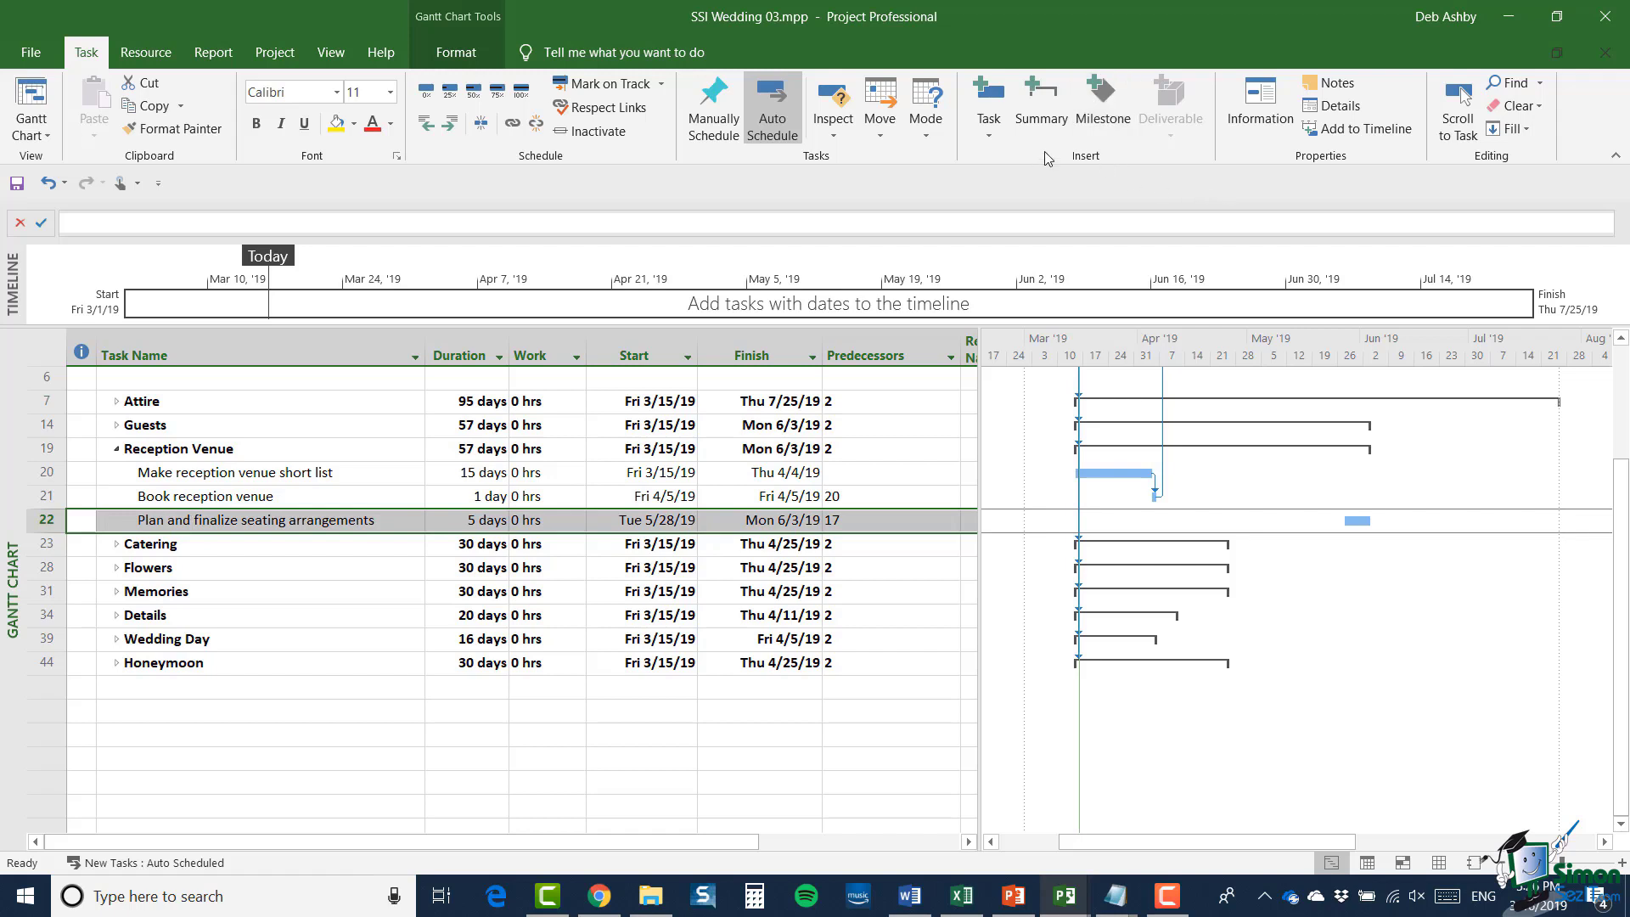
- Add a milestone named 'Reception venue booked' and link it with Book reception venue
left_click(1104, 106)
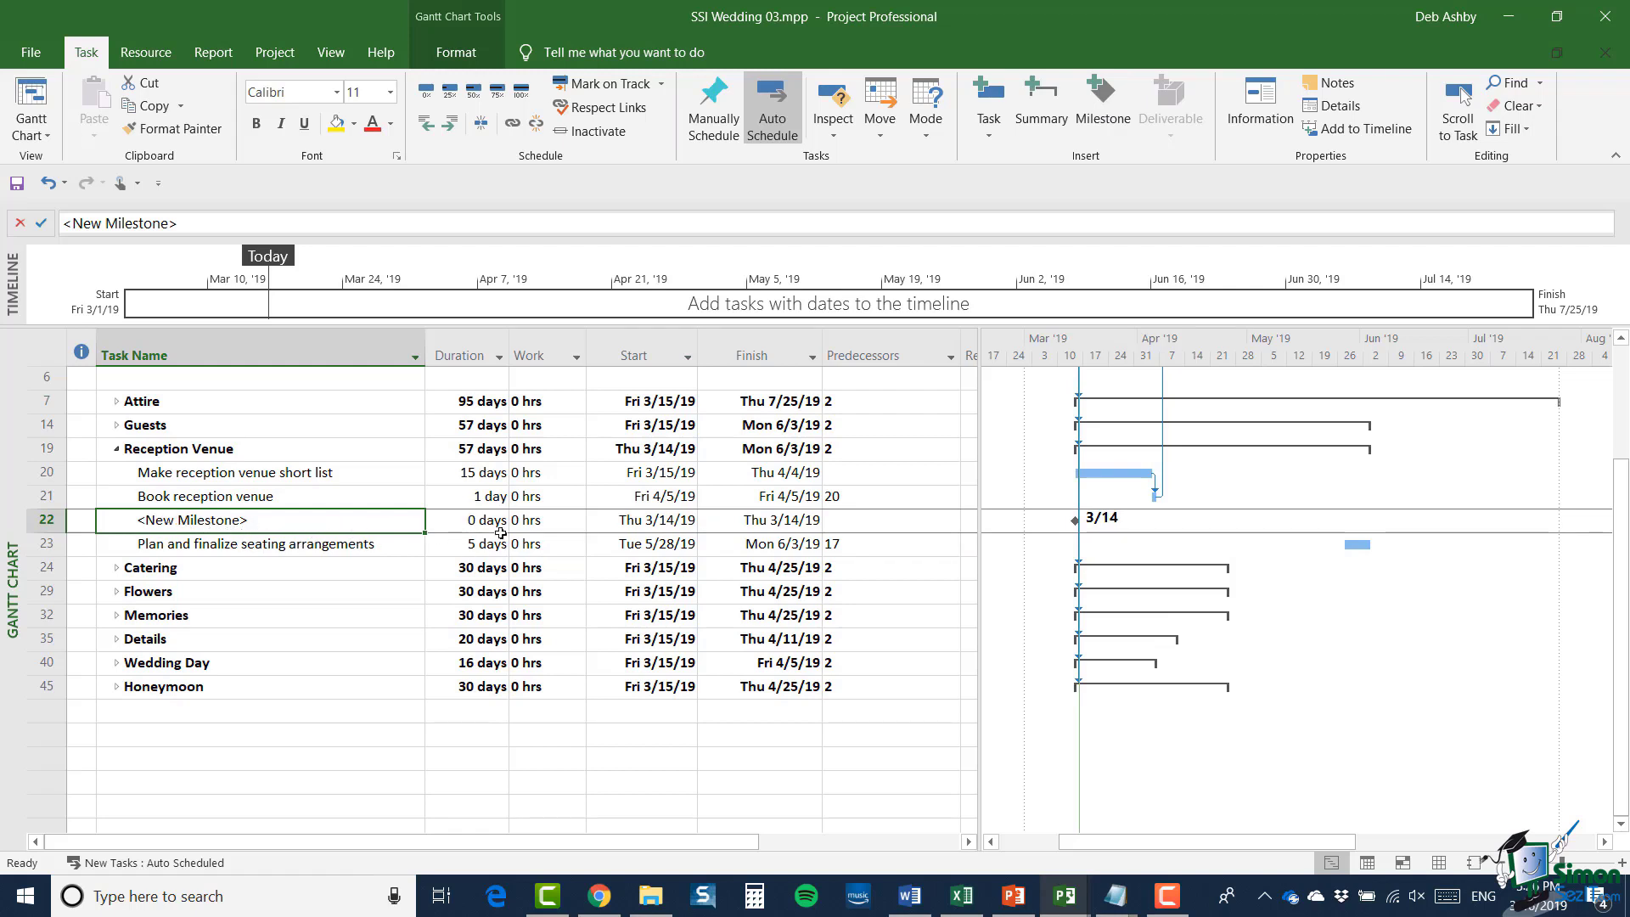
key("F2")
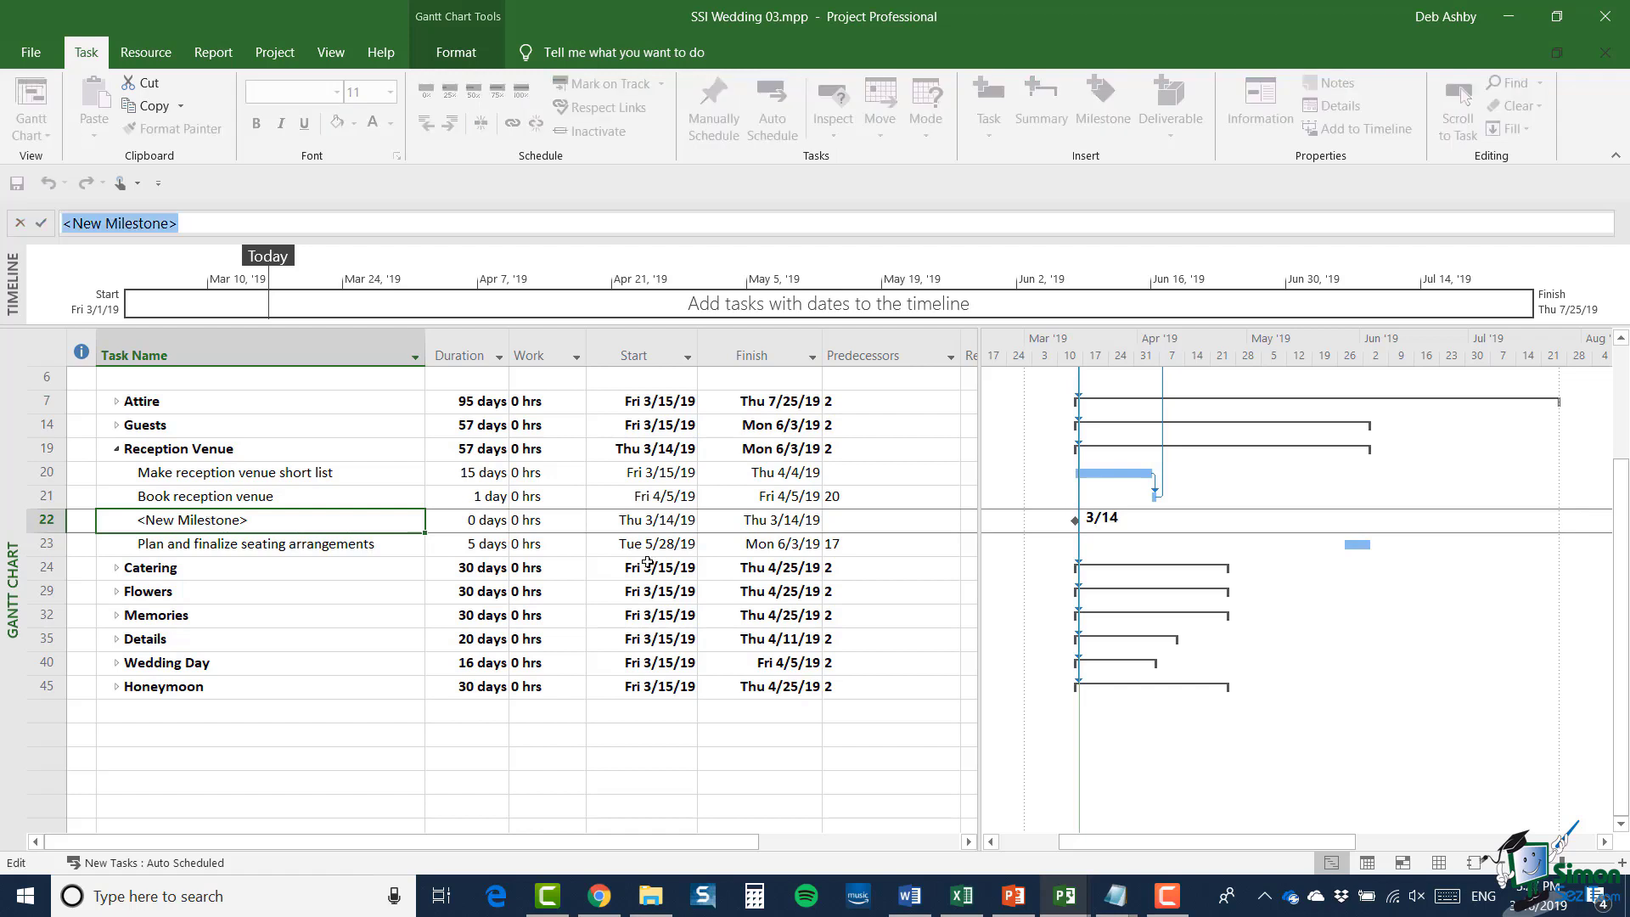
type("Rec")
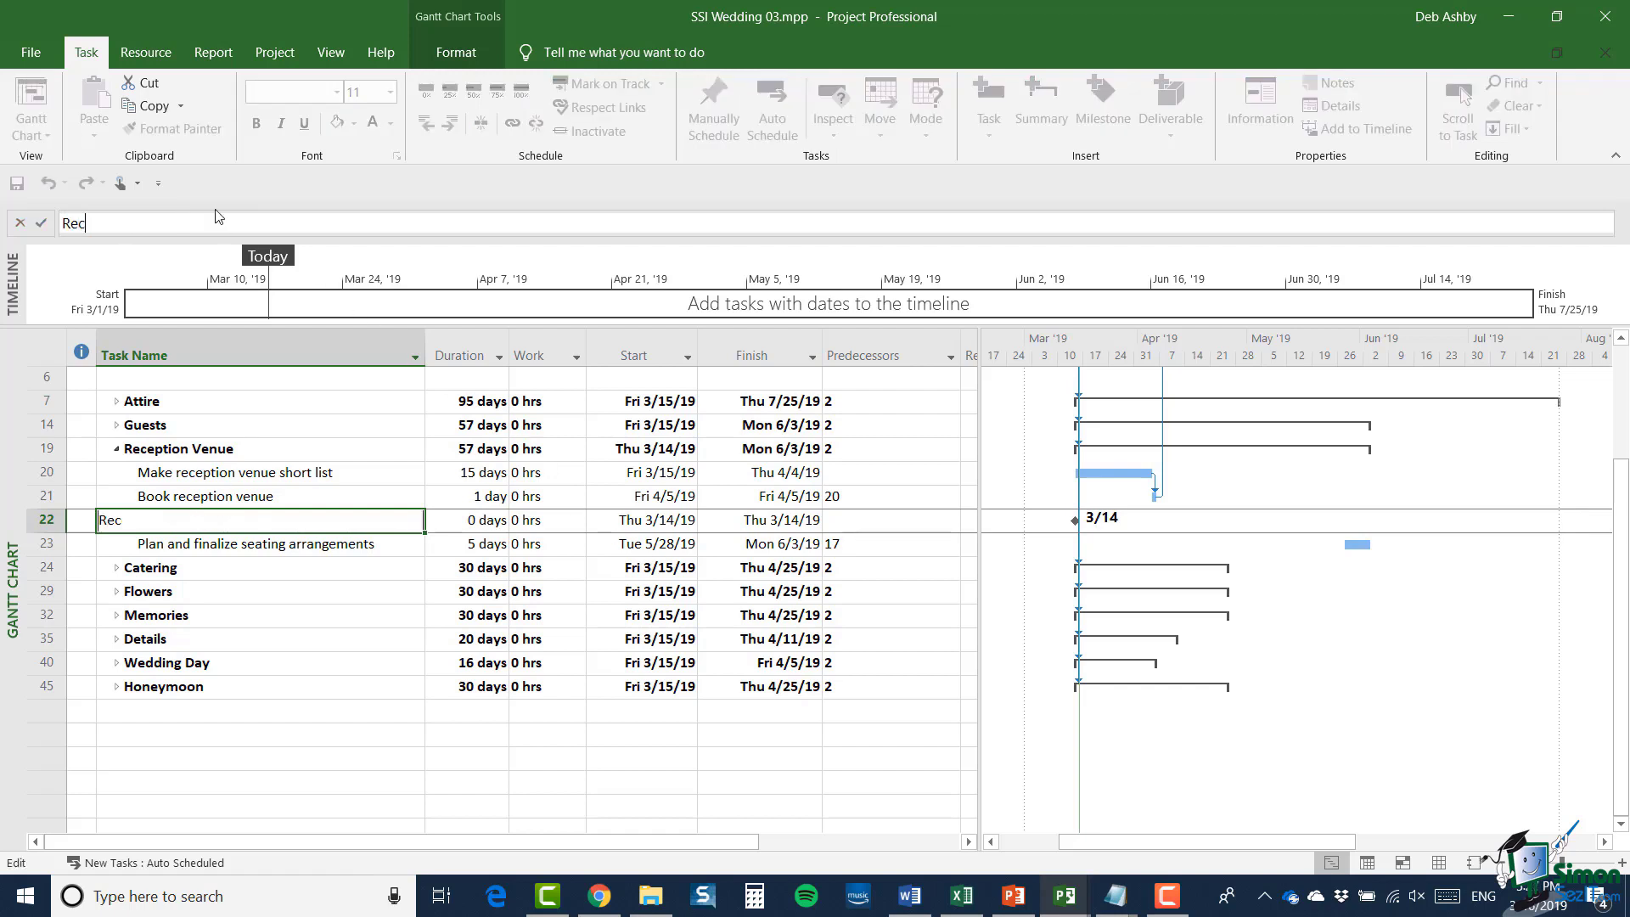
type("eption venue booked")
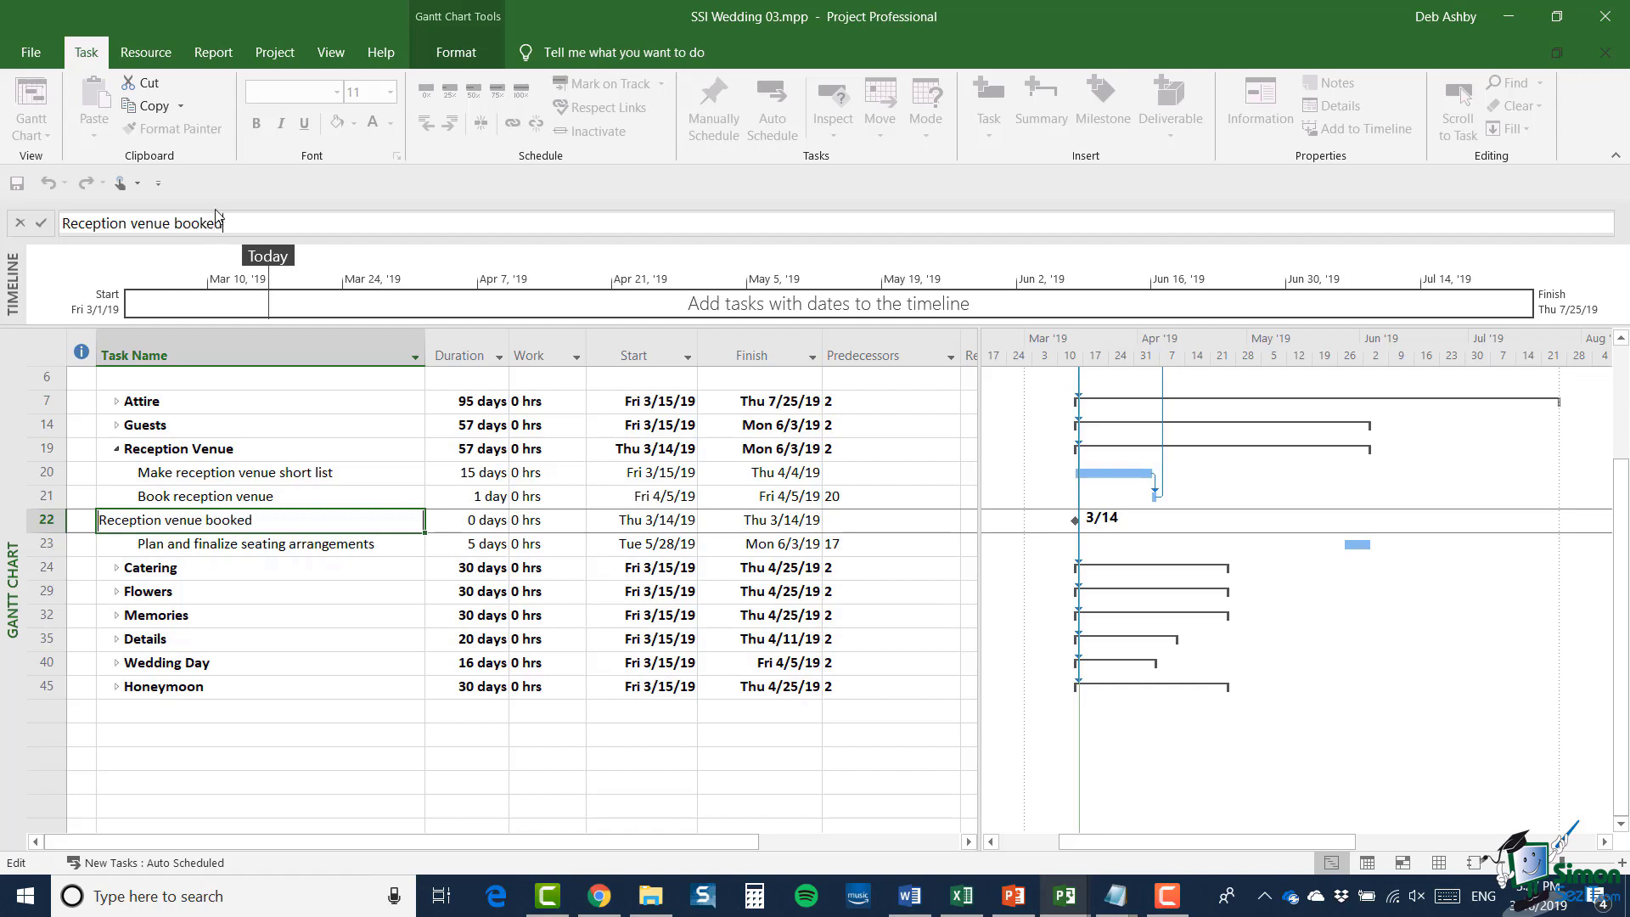
key("Return")
left_click_drag(50, 520, 44, 496)
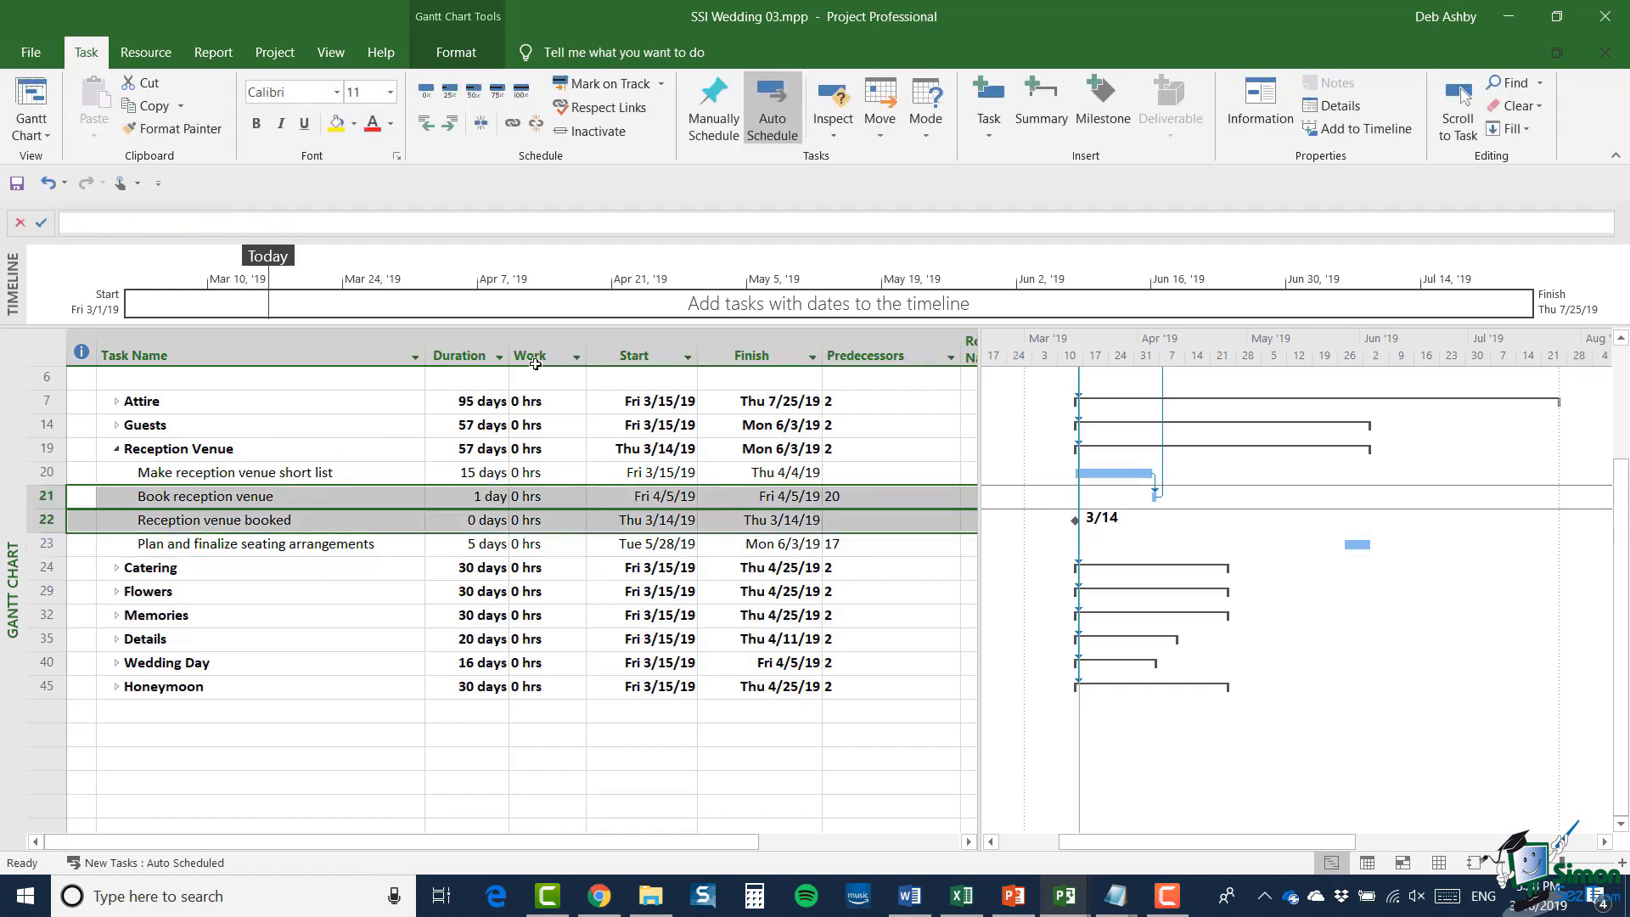
left_click(513, 125)
- Expand Wedding Day and insert a milestone named 'Wedding venue booked' above Rehearsal
left_click(117, 663)
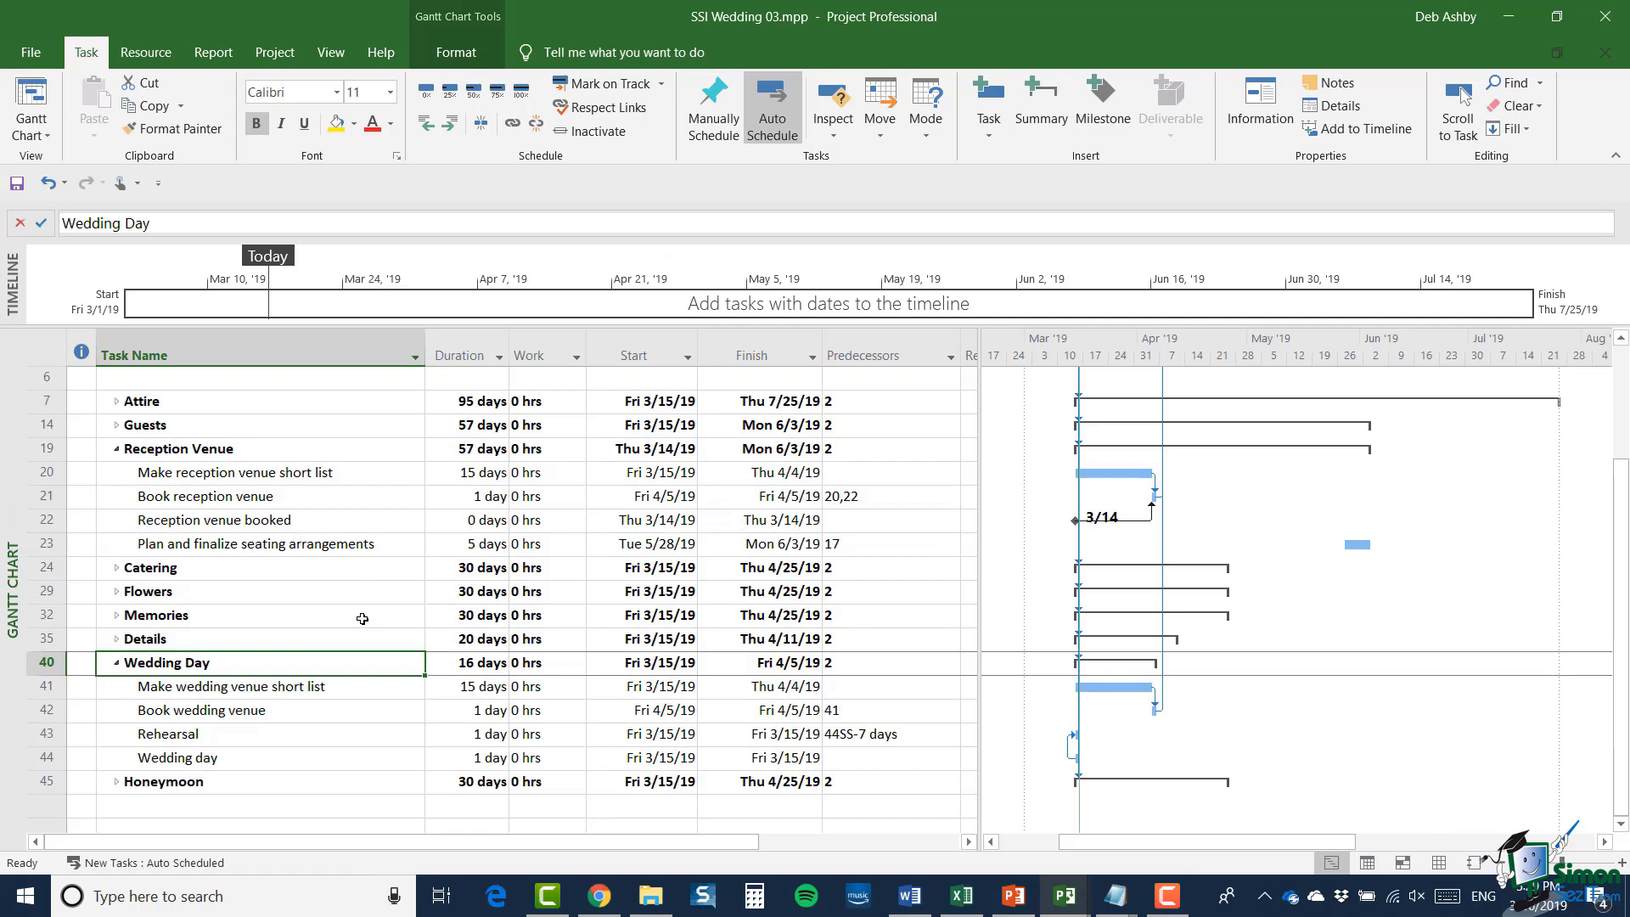
scroll(365, 617, "down", 1)
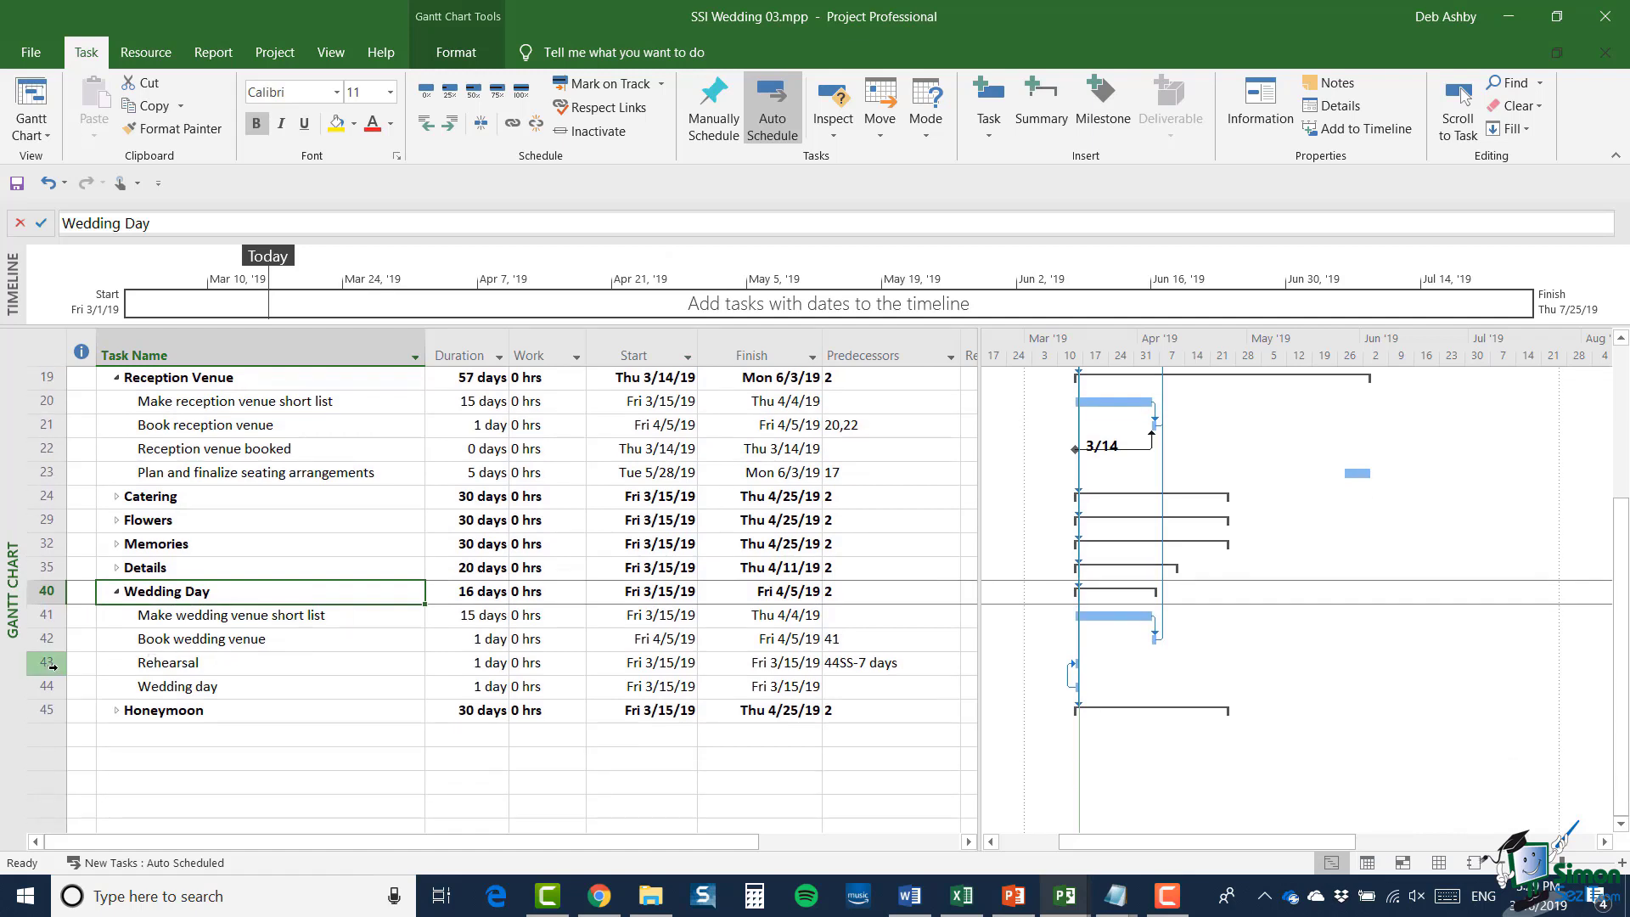
left_click(48, 664)
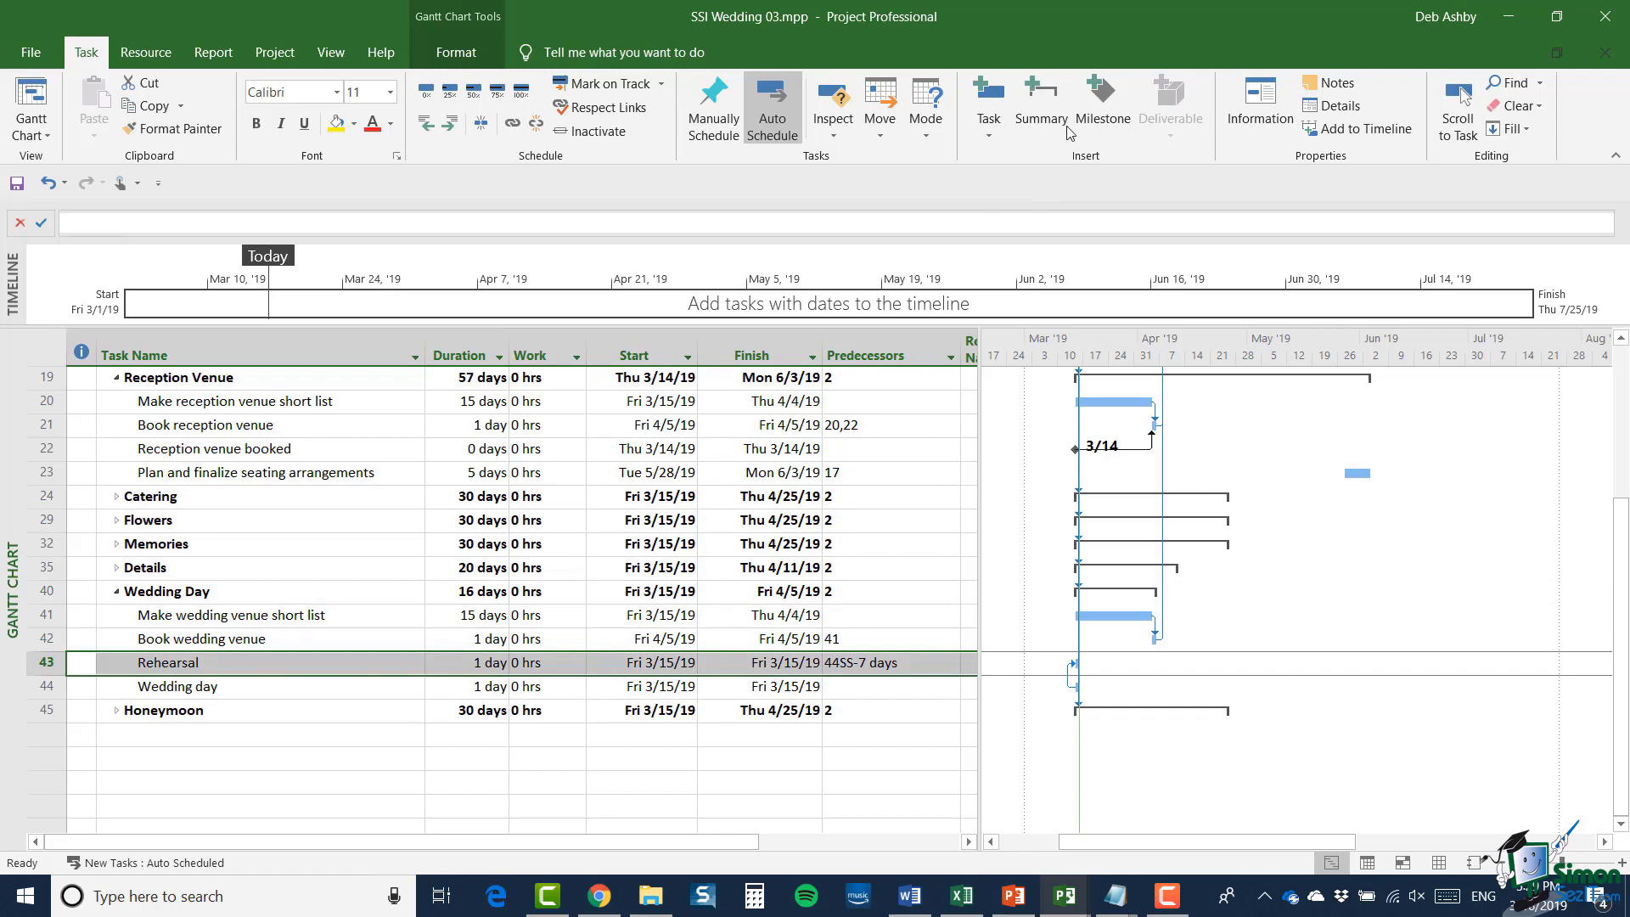
left_click(1104, 101)
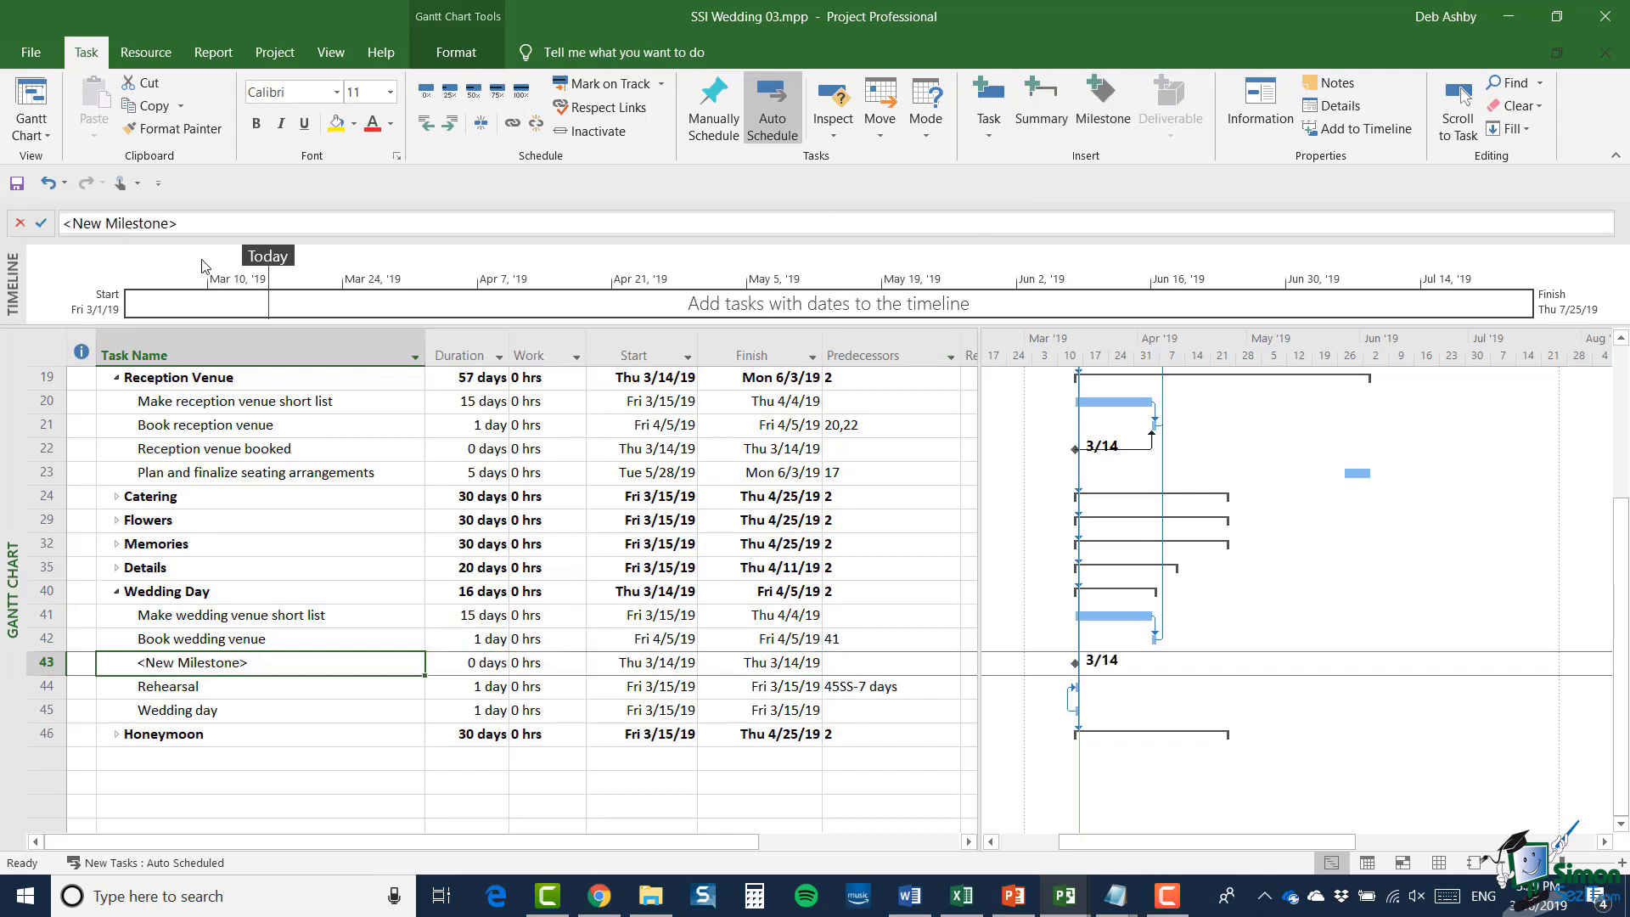
left_click(191, 223)
type("Wedding venue booked")
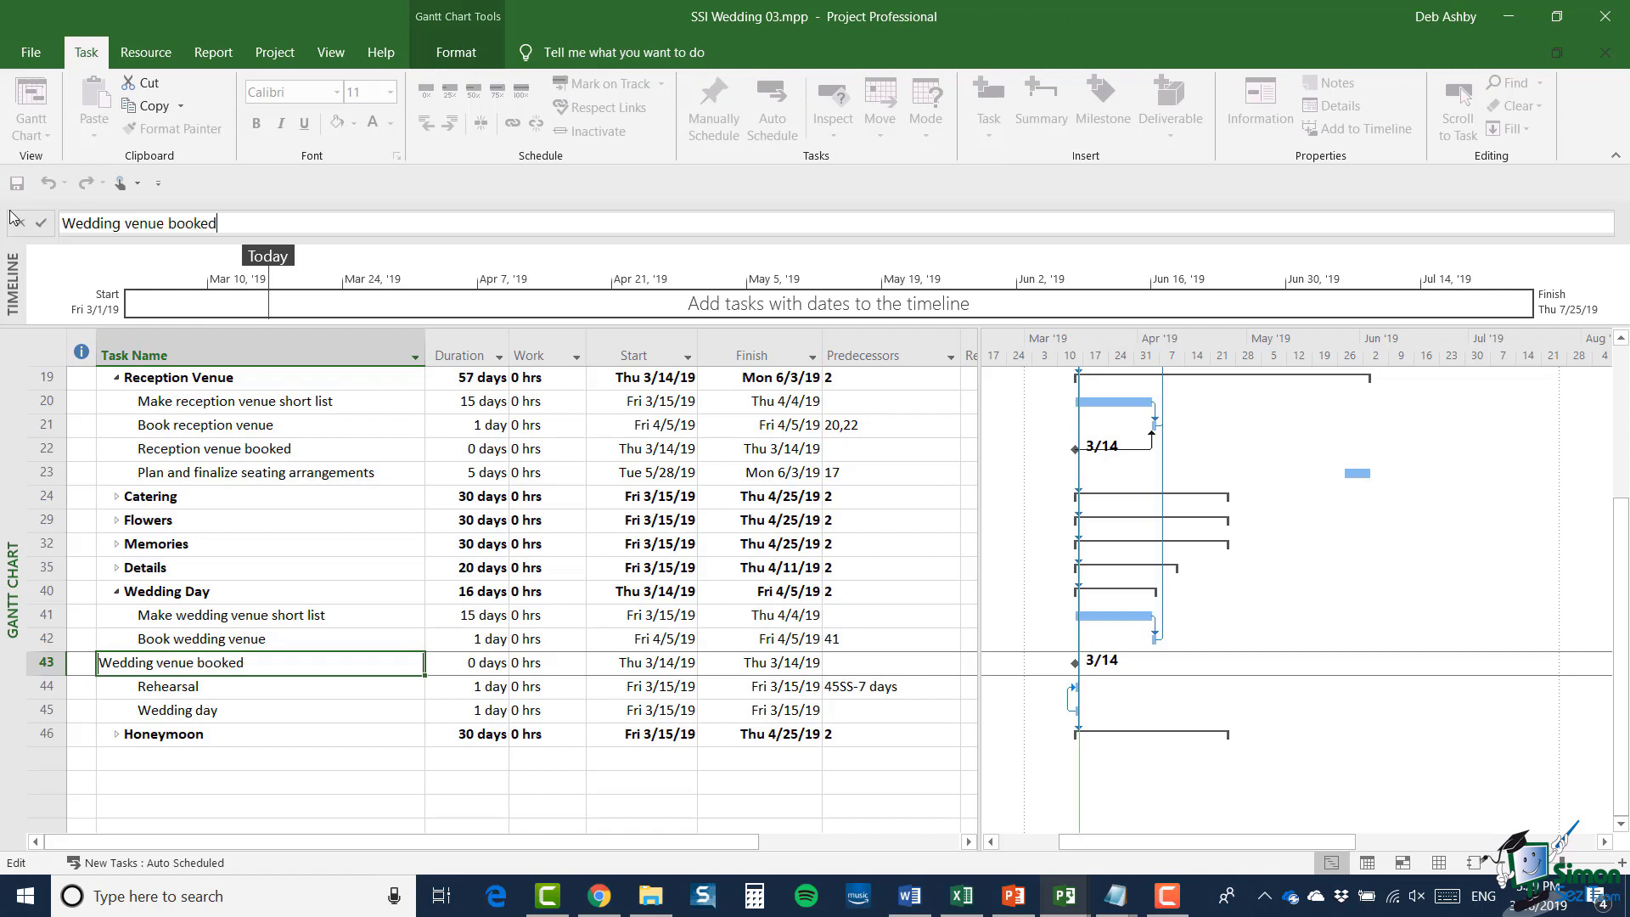
key("Return")
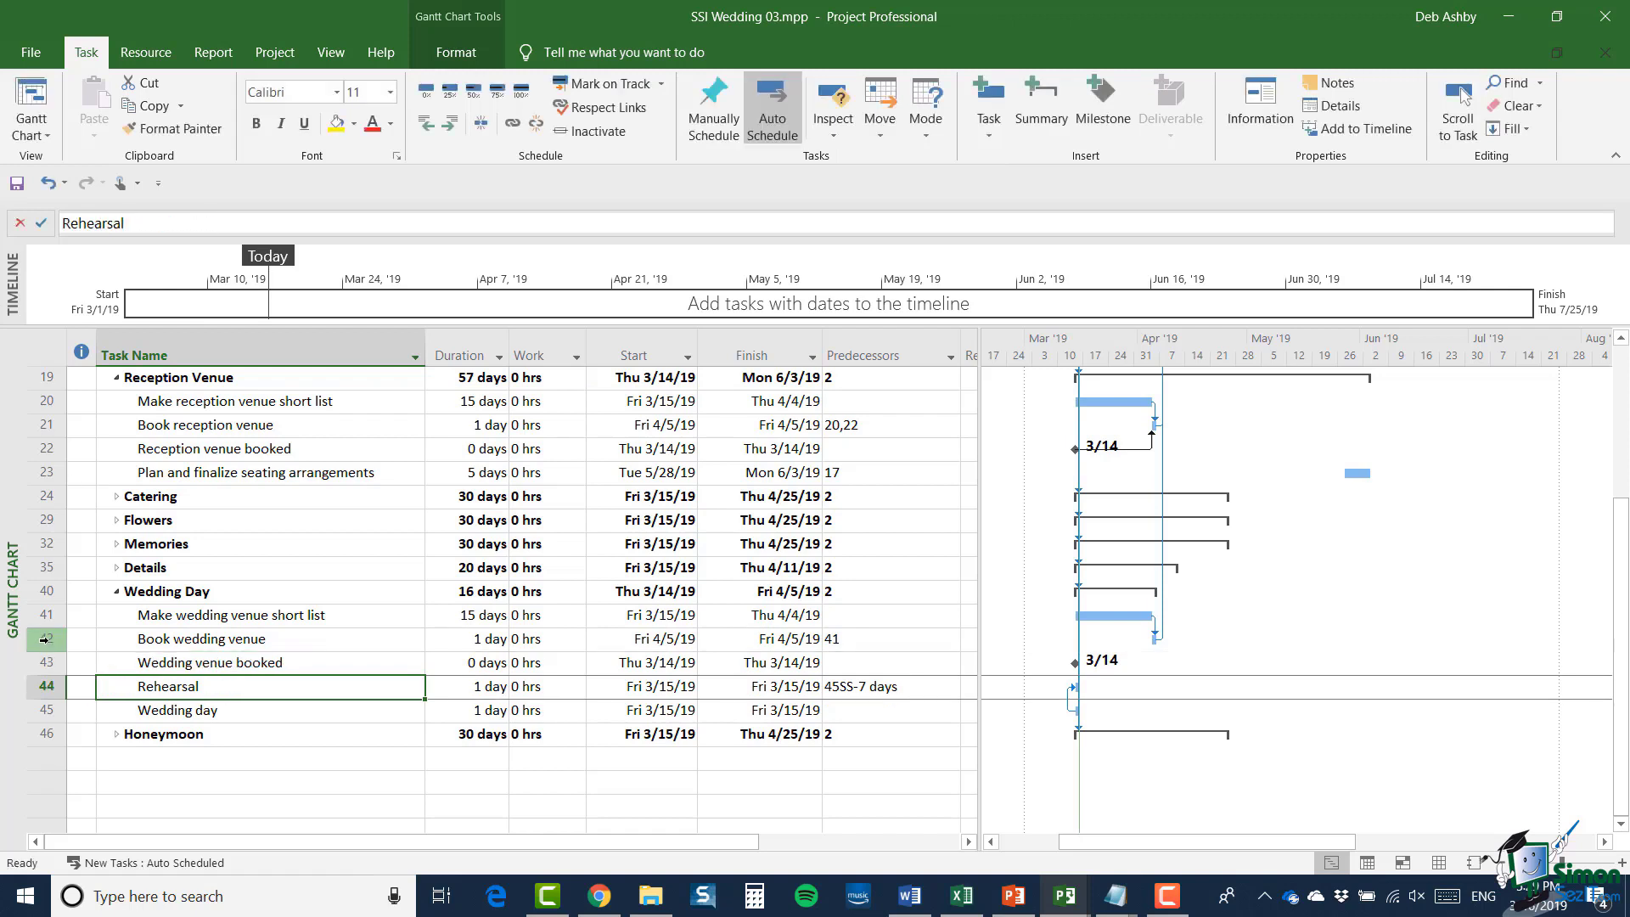
- Link Wedding venue booked after Book wedding venue, moving it to Fri 4/5/19
left_click_drag(46, 638, 47, 662)
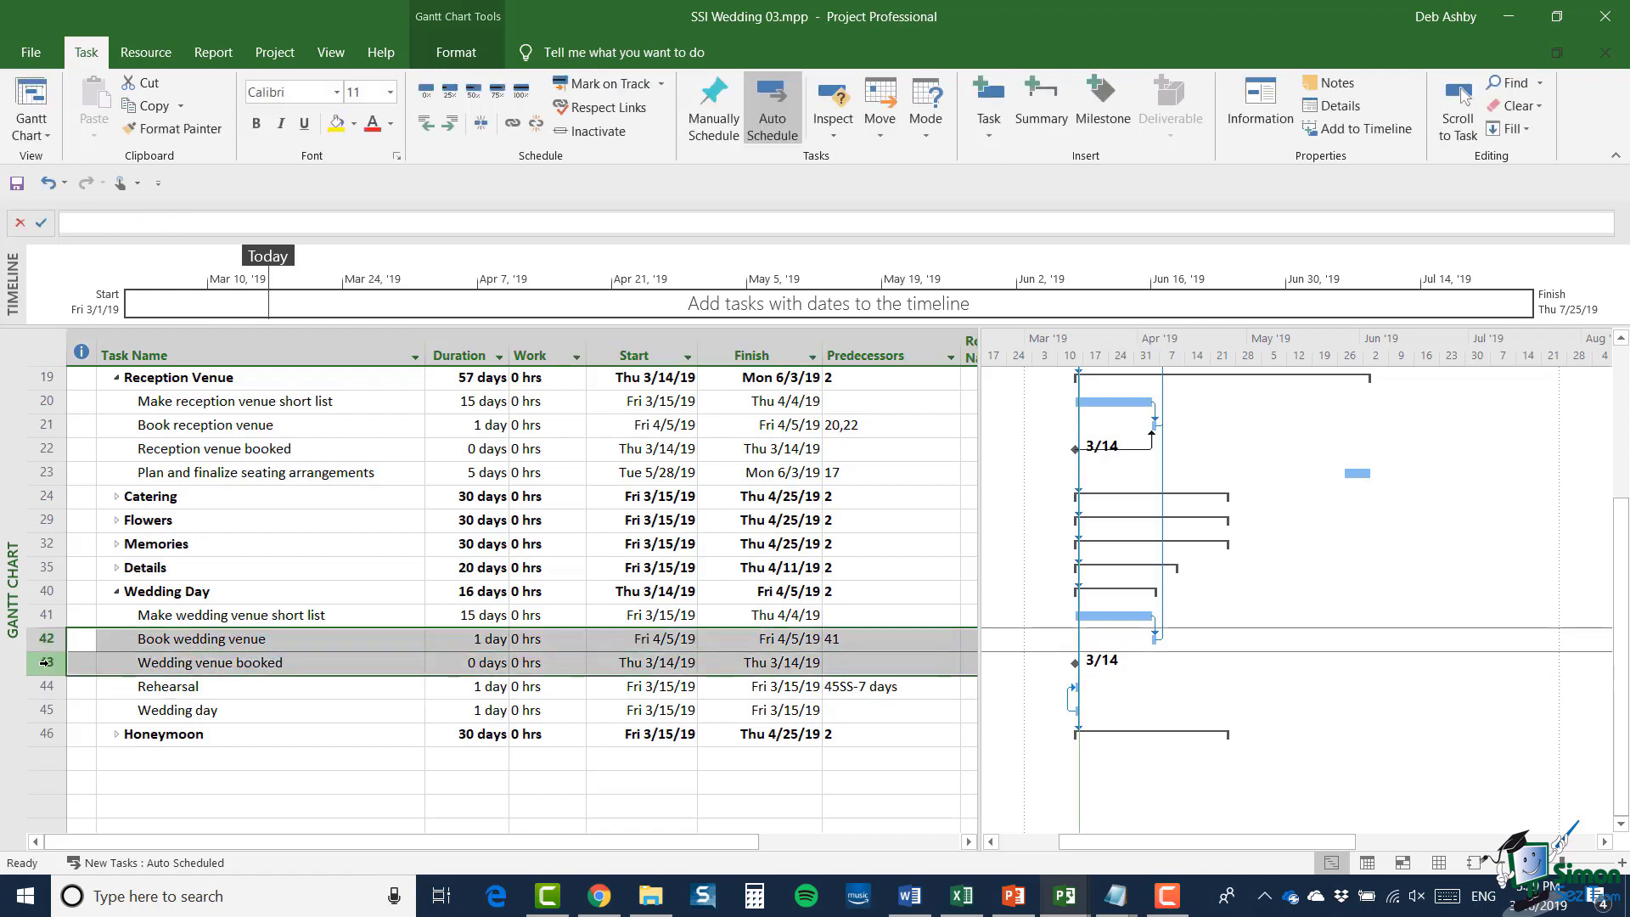
left_click(512, 122)
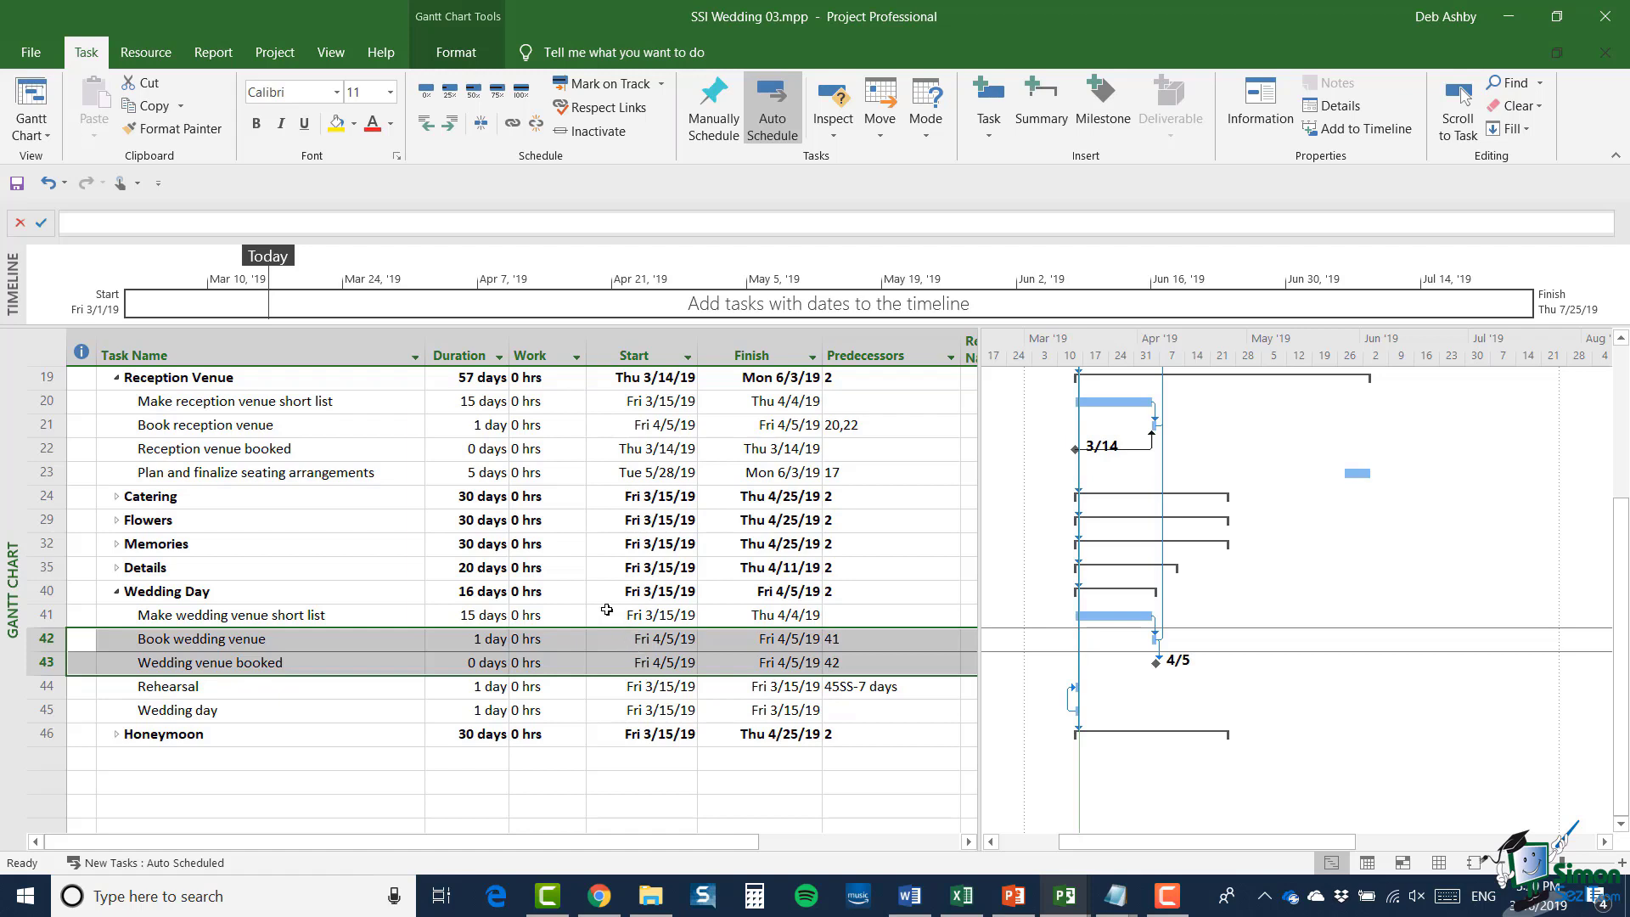
scroll(552, 560, "up", 3)
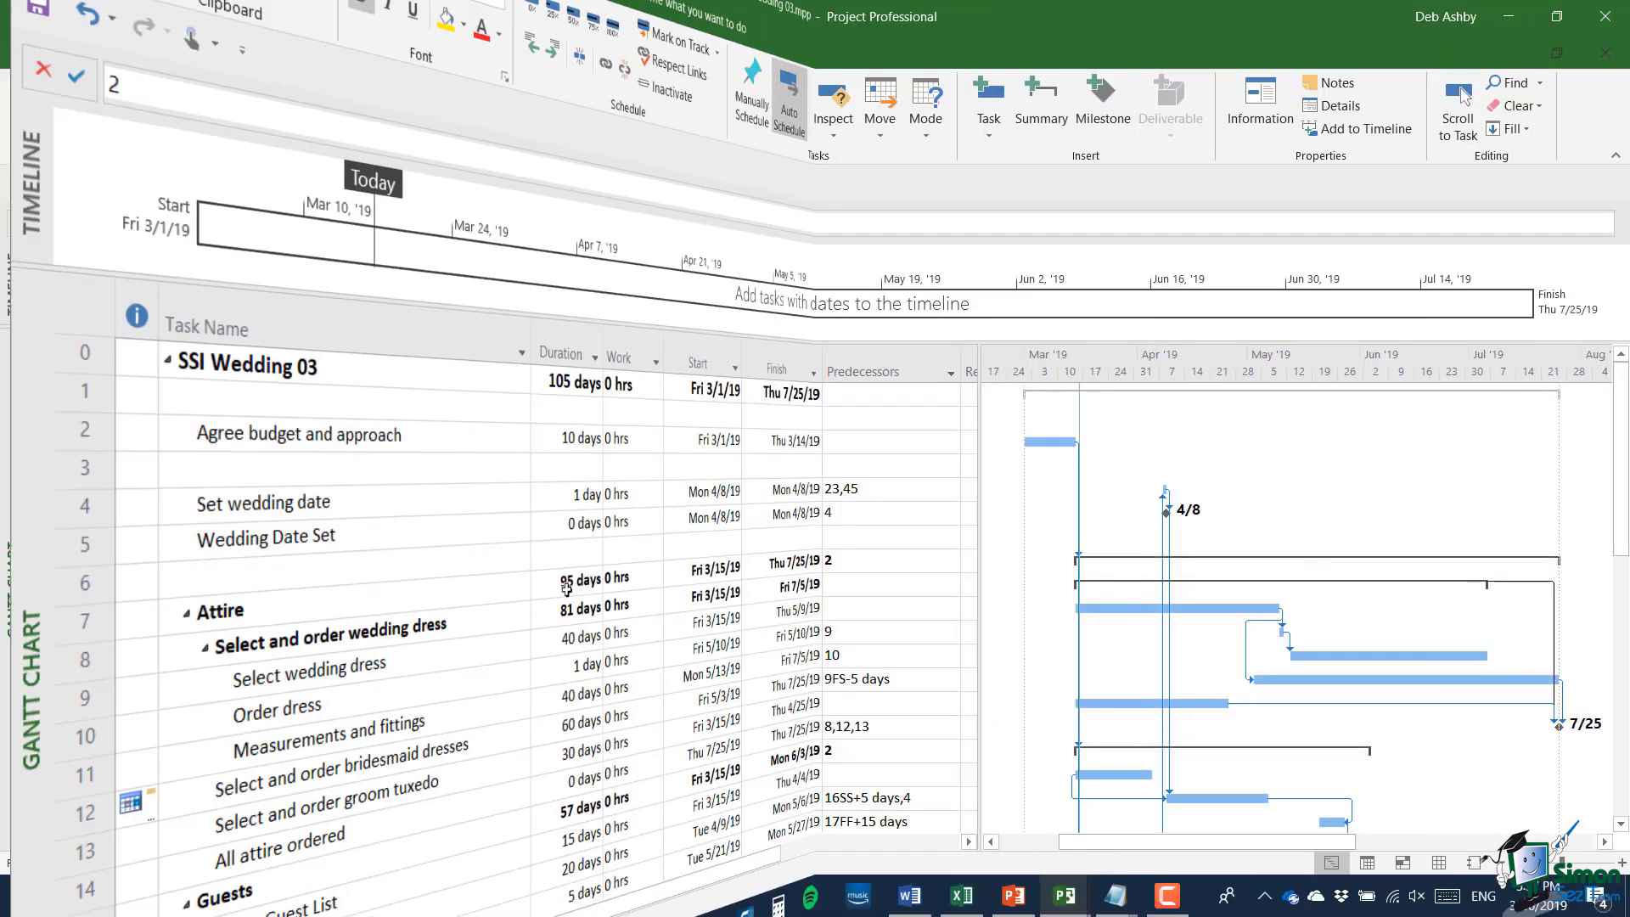
scroll(338, 521, "down", 2)
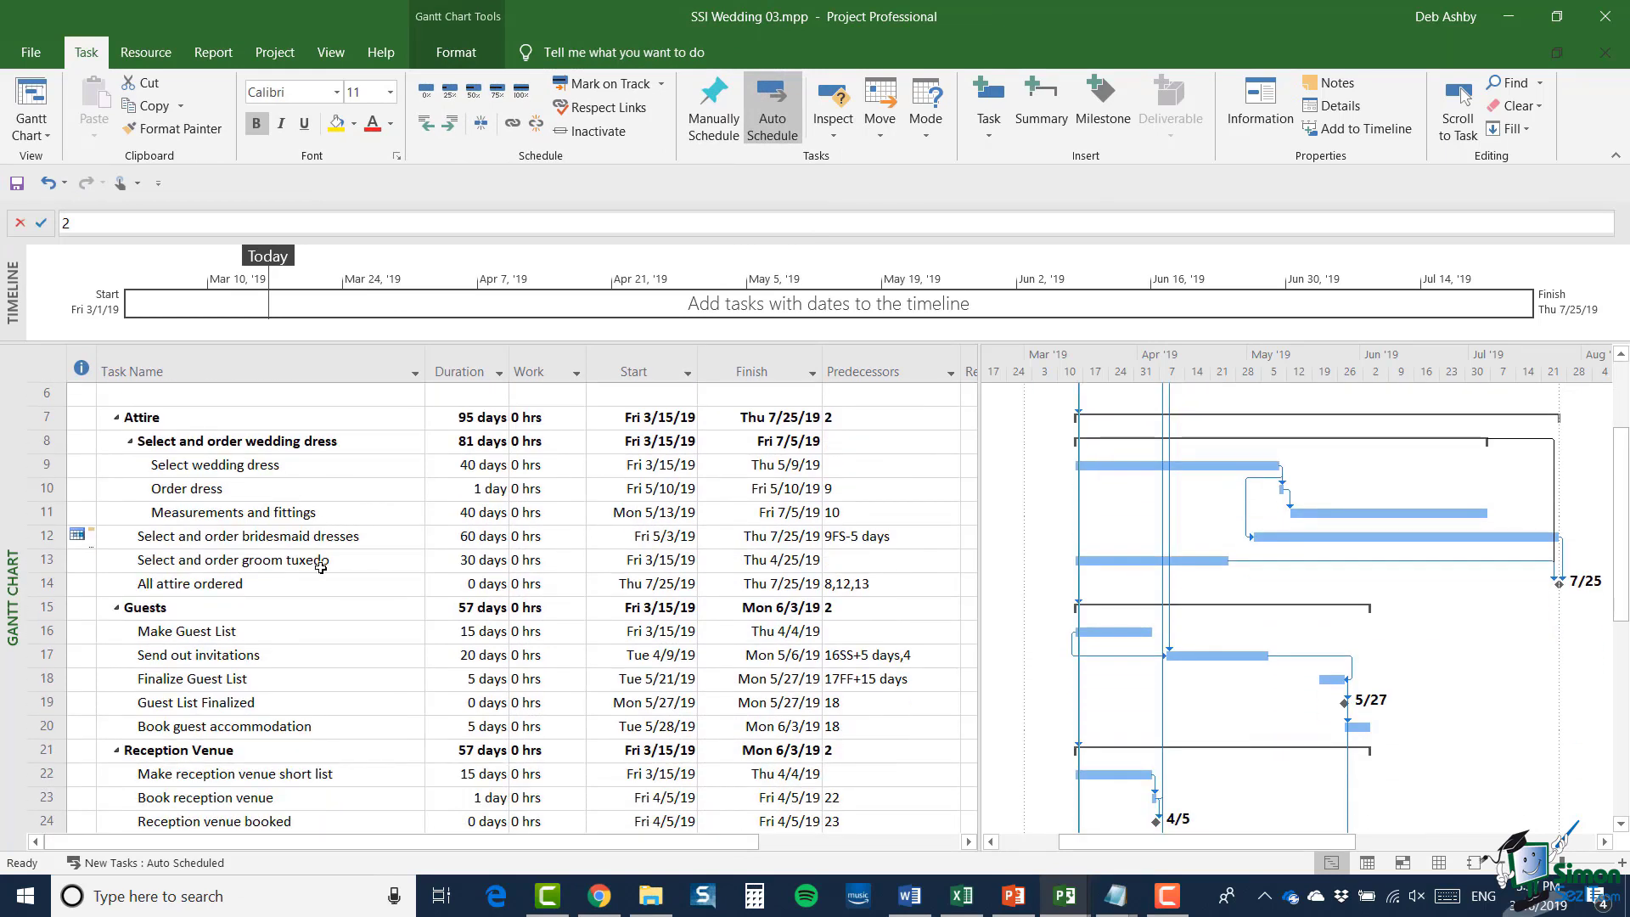
left_click(191, 586)
scroll(259, 599, "down", 2)
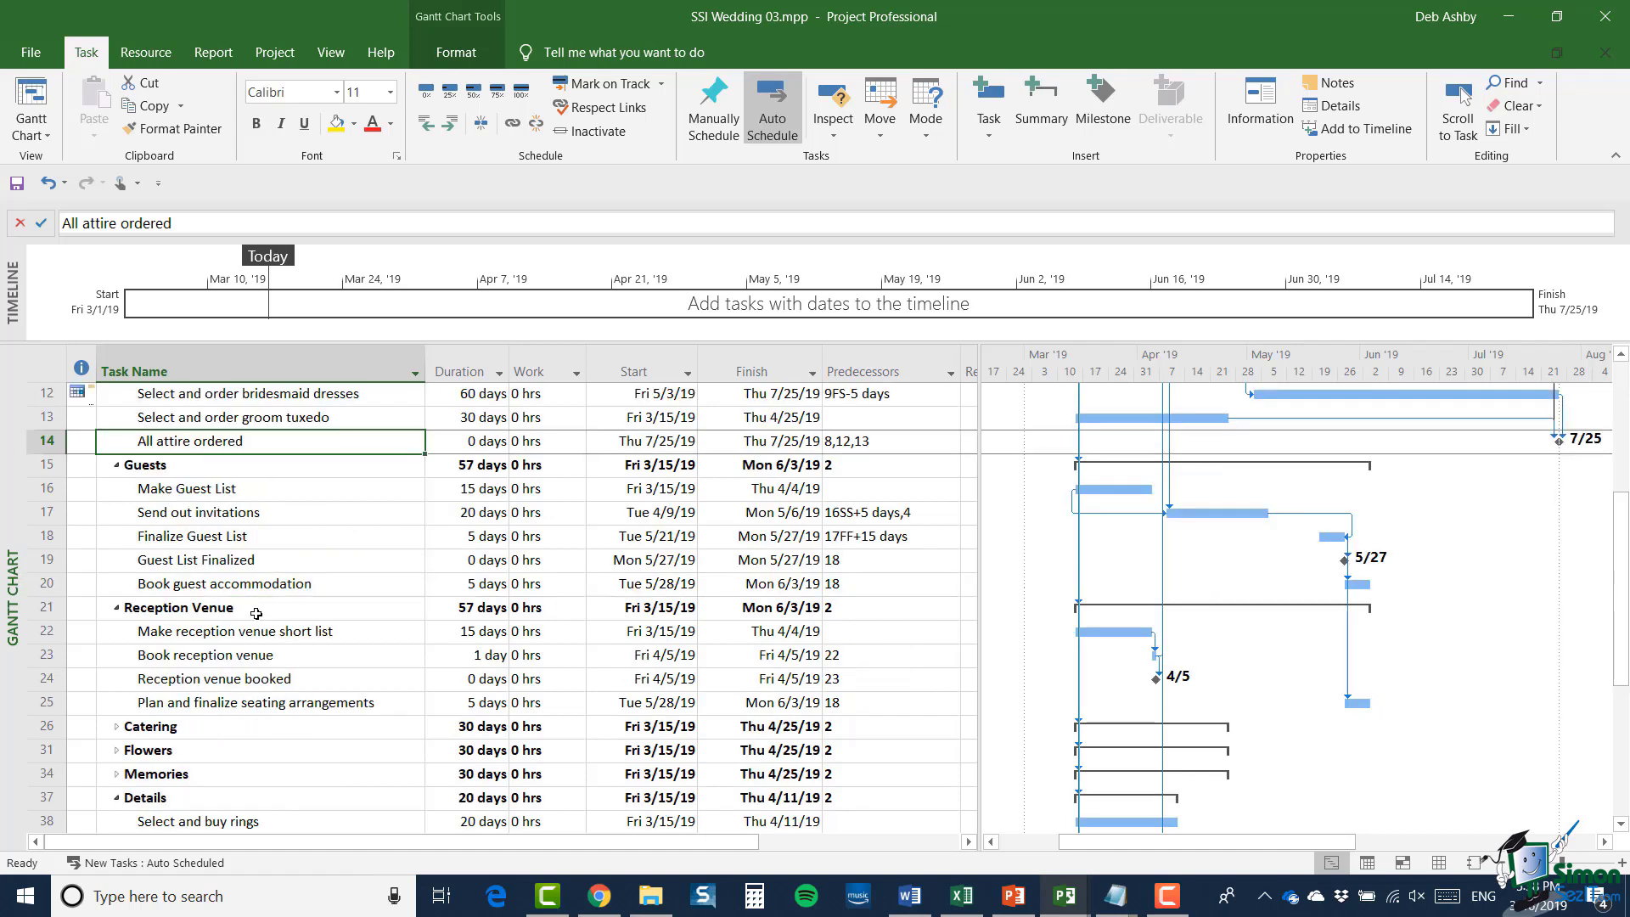
left_click(174, 562)
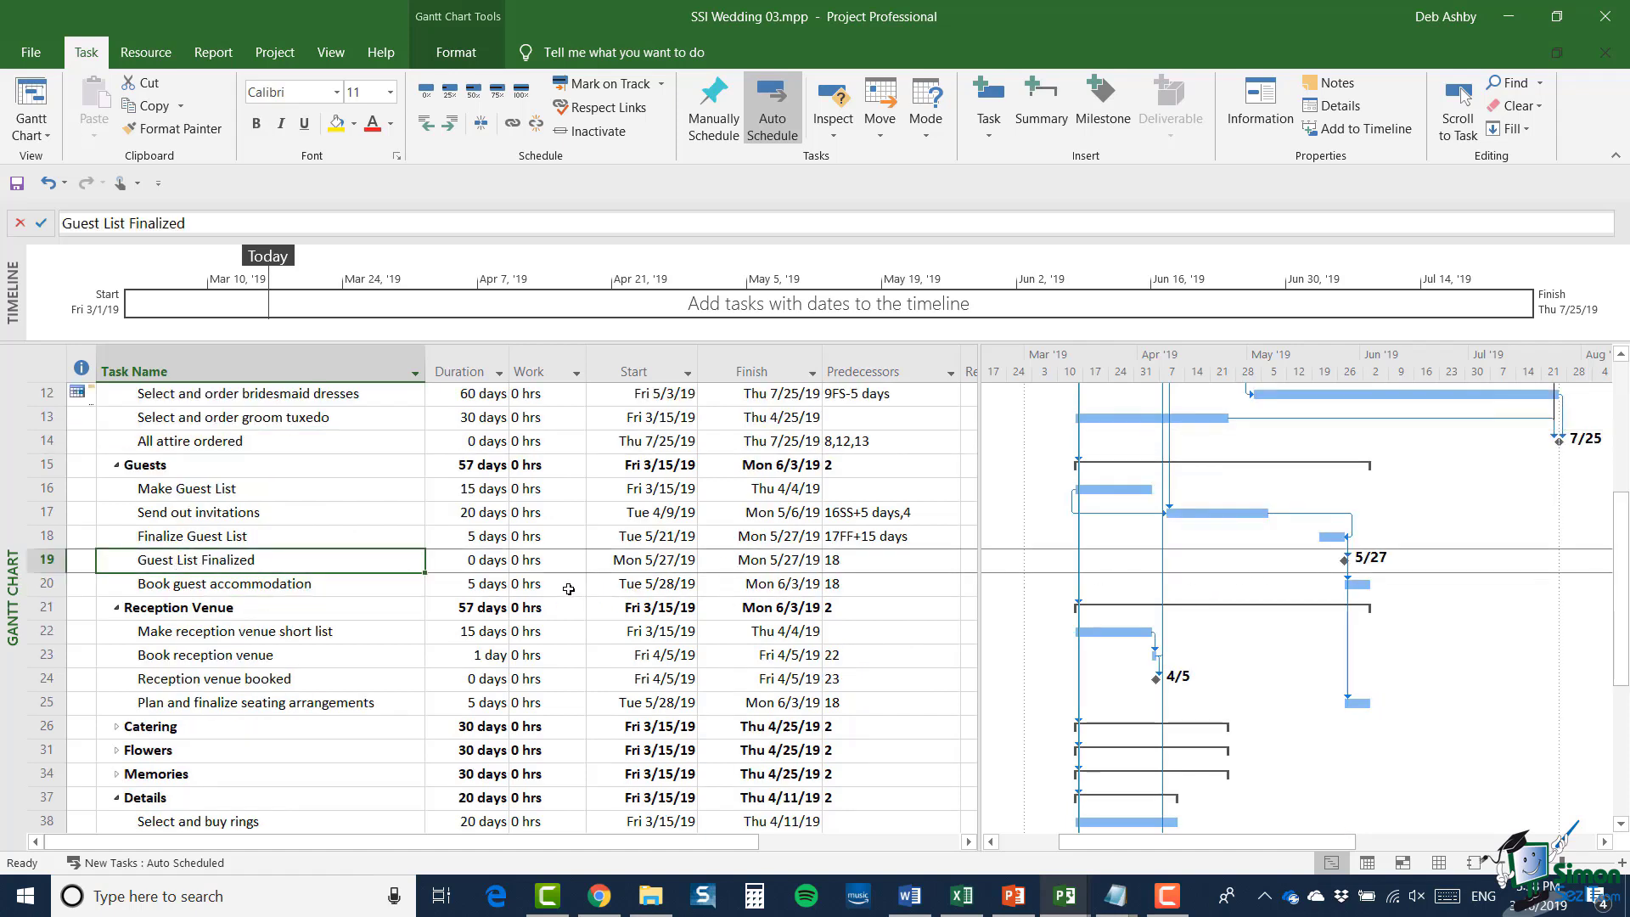
scroll(564, 586, "down", 3)
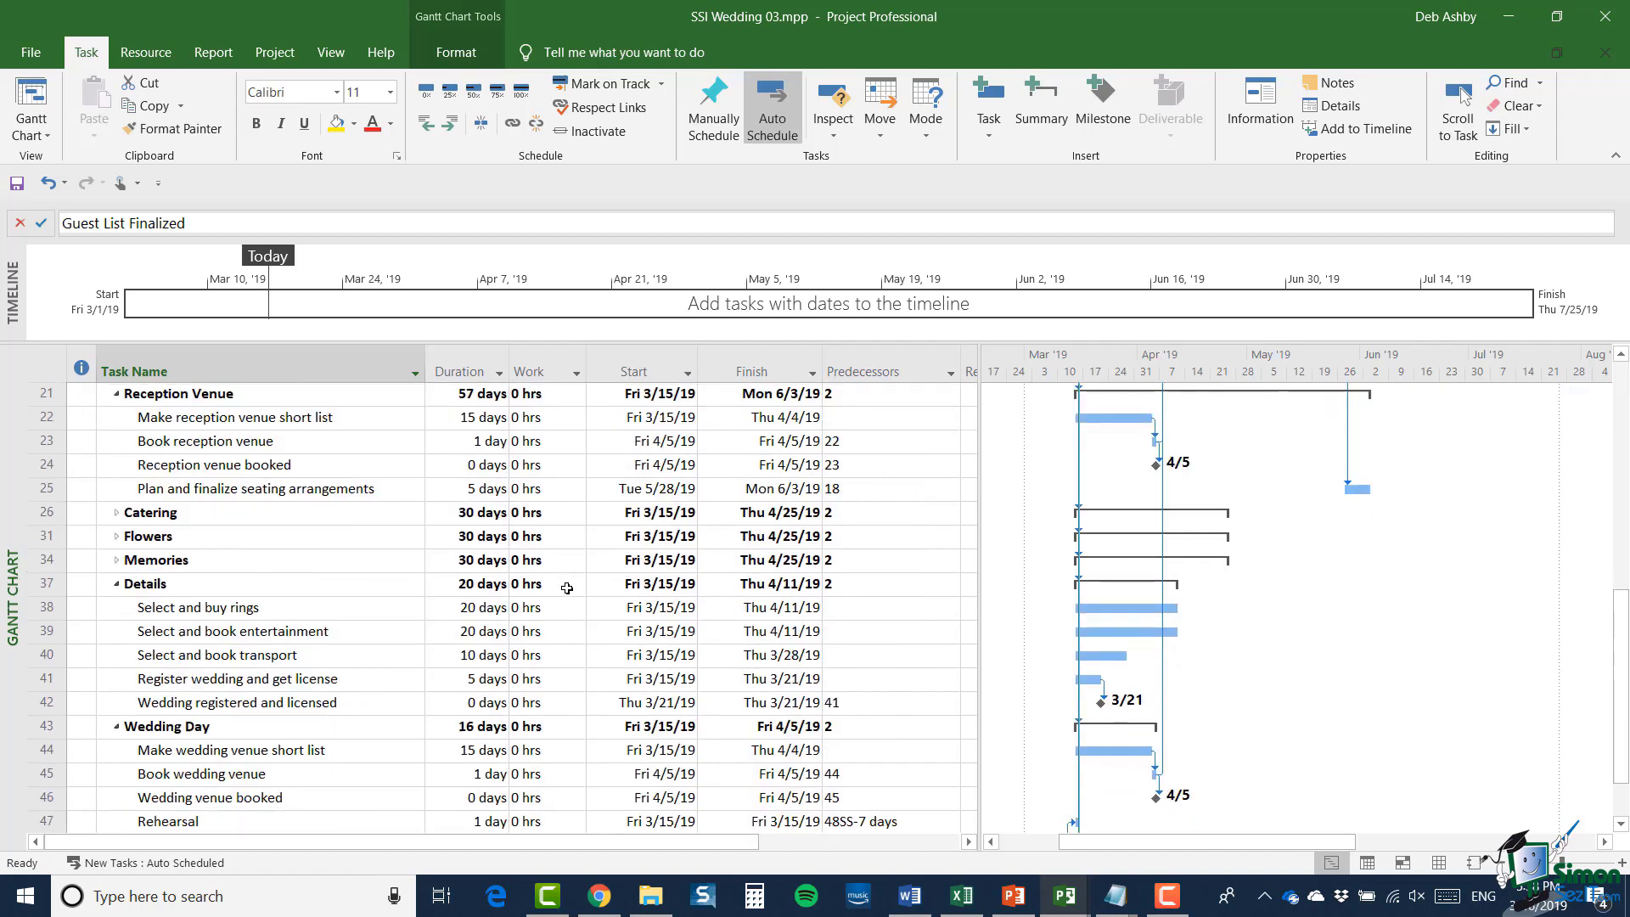
left_click(206, 703)
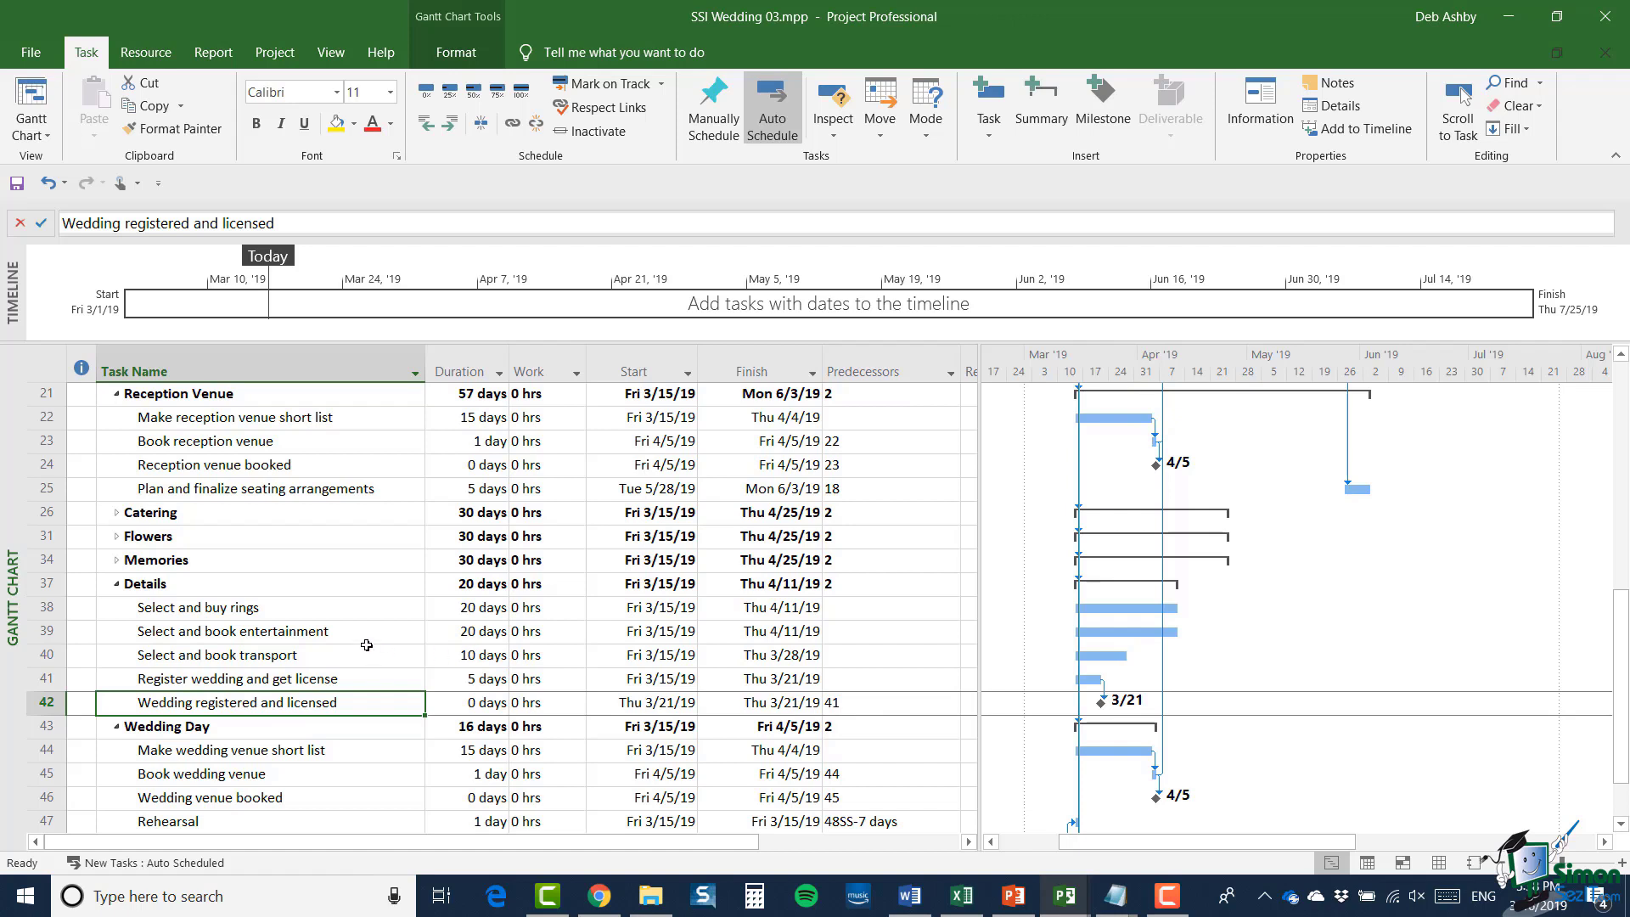
scroll(367, 645, "down", 1)
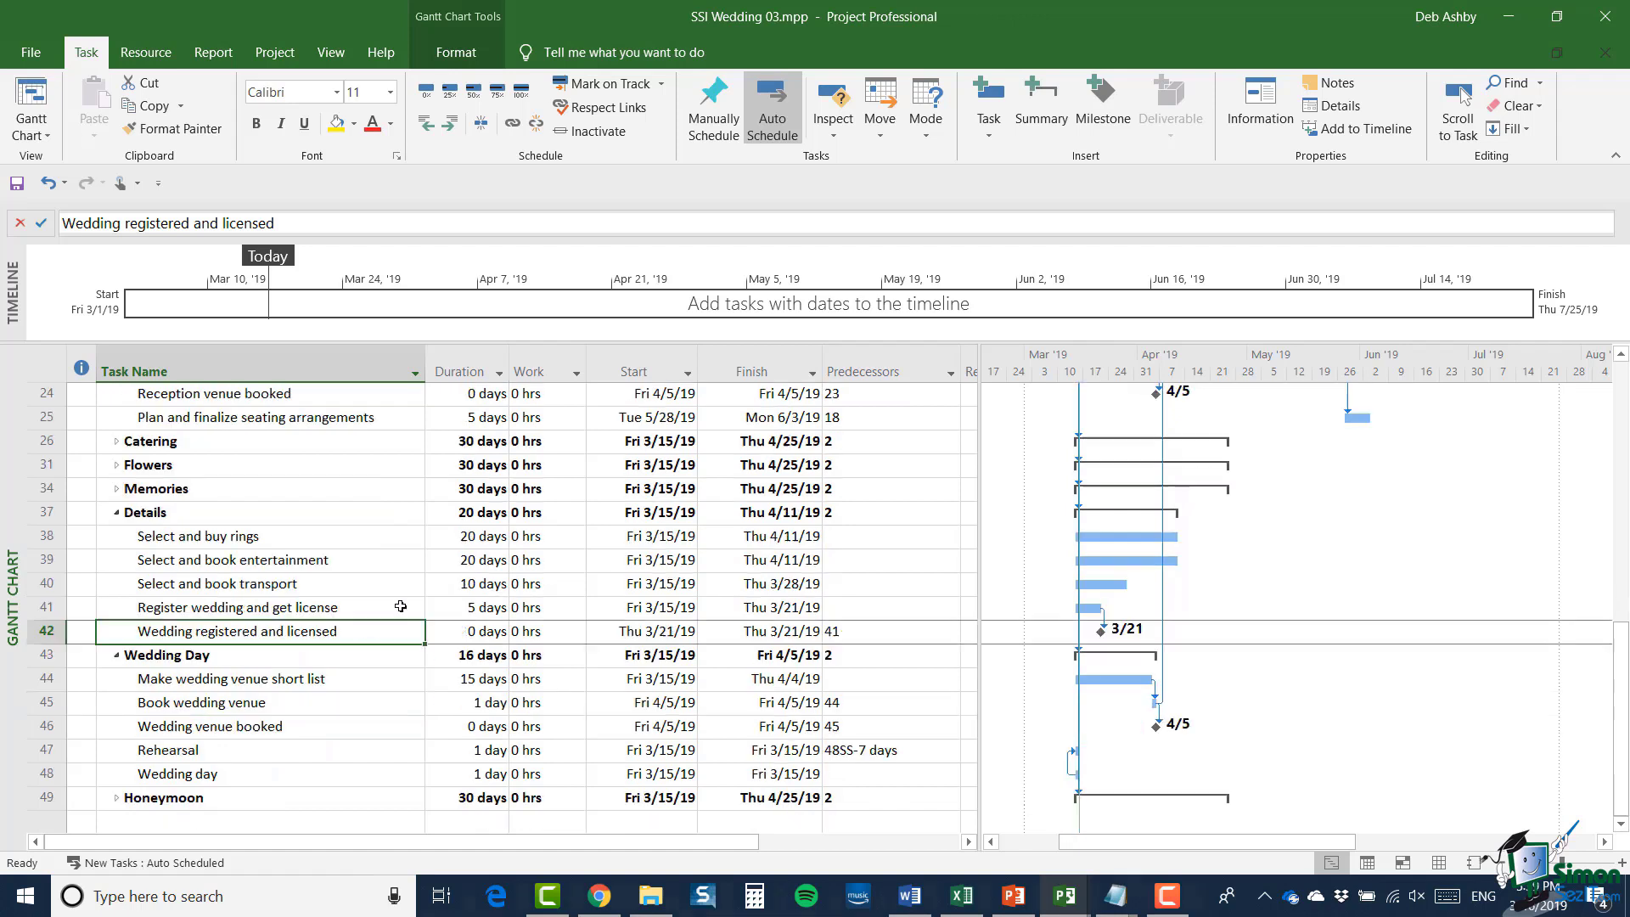
left_click(47, 775)
- Check 'Mark task as milestone' in the Wedding day task's Advanced settings so it shows as a 3/15 diamond
double_click(218, 778)
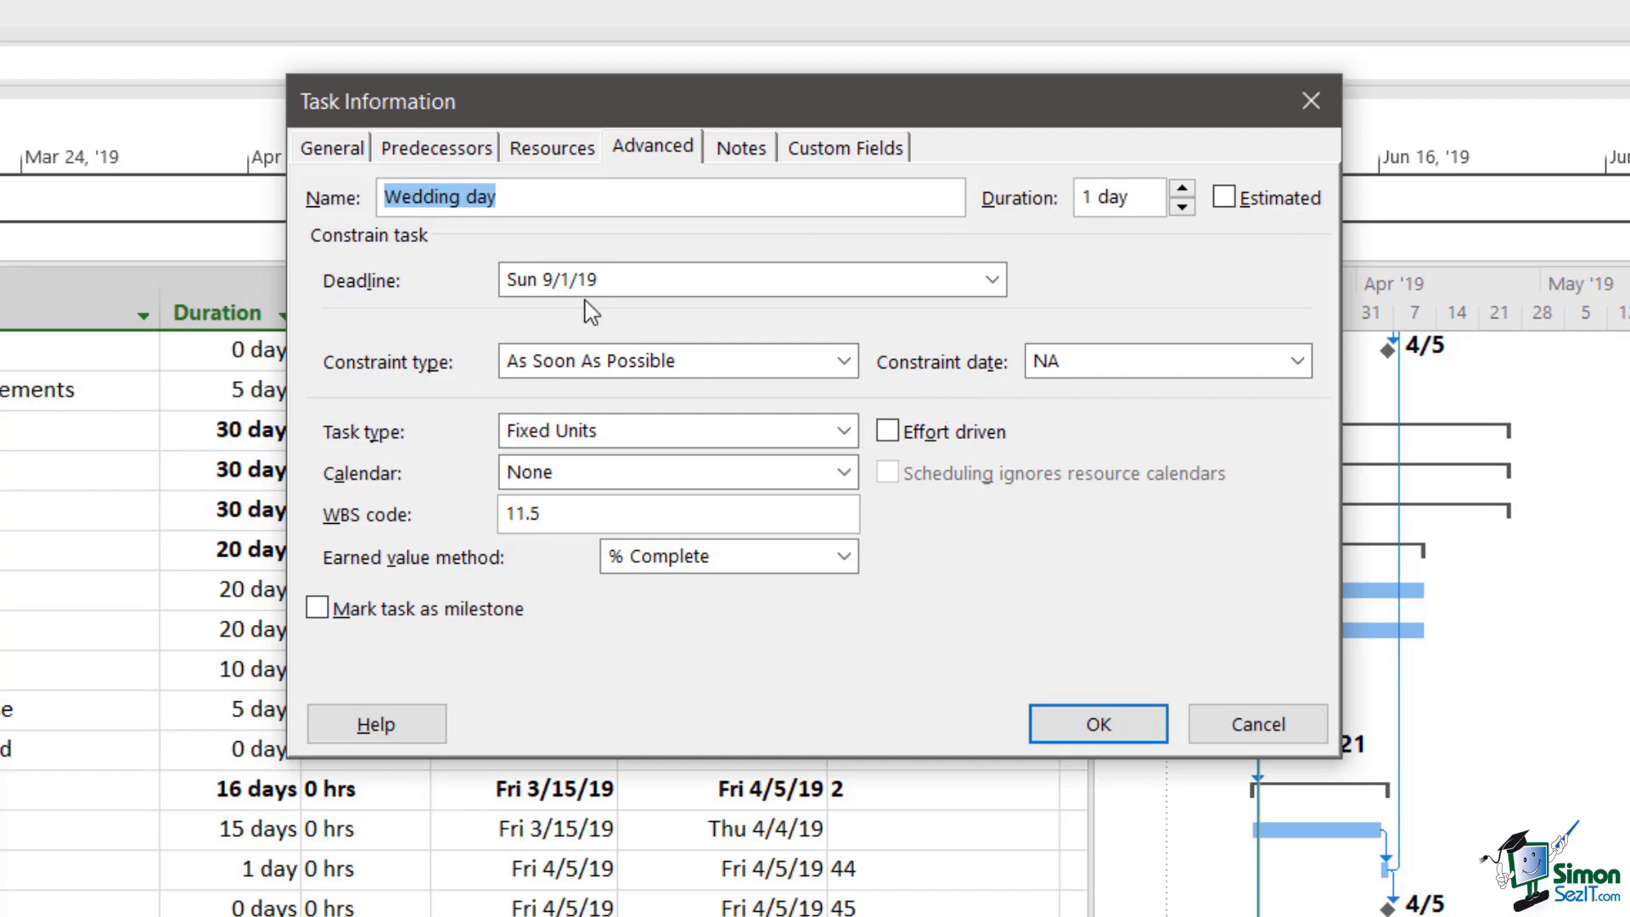
left_click(673, 158)
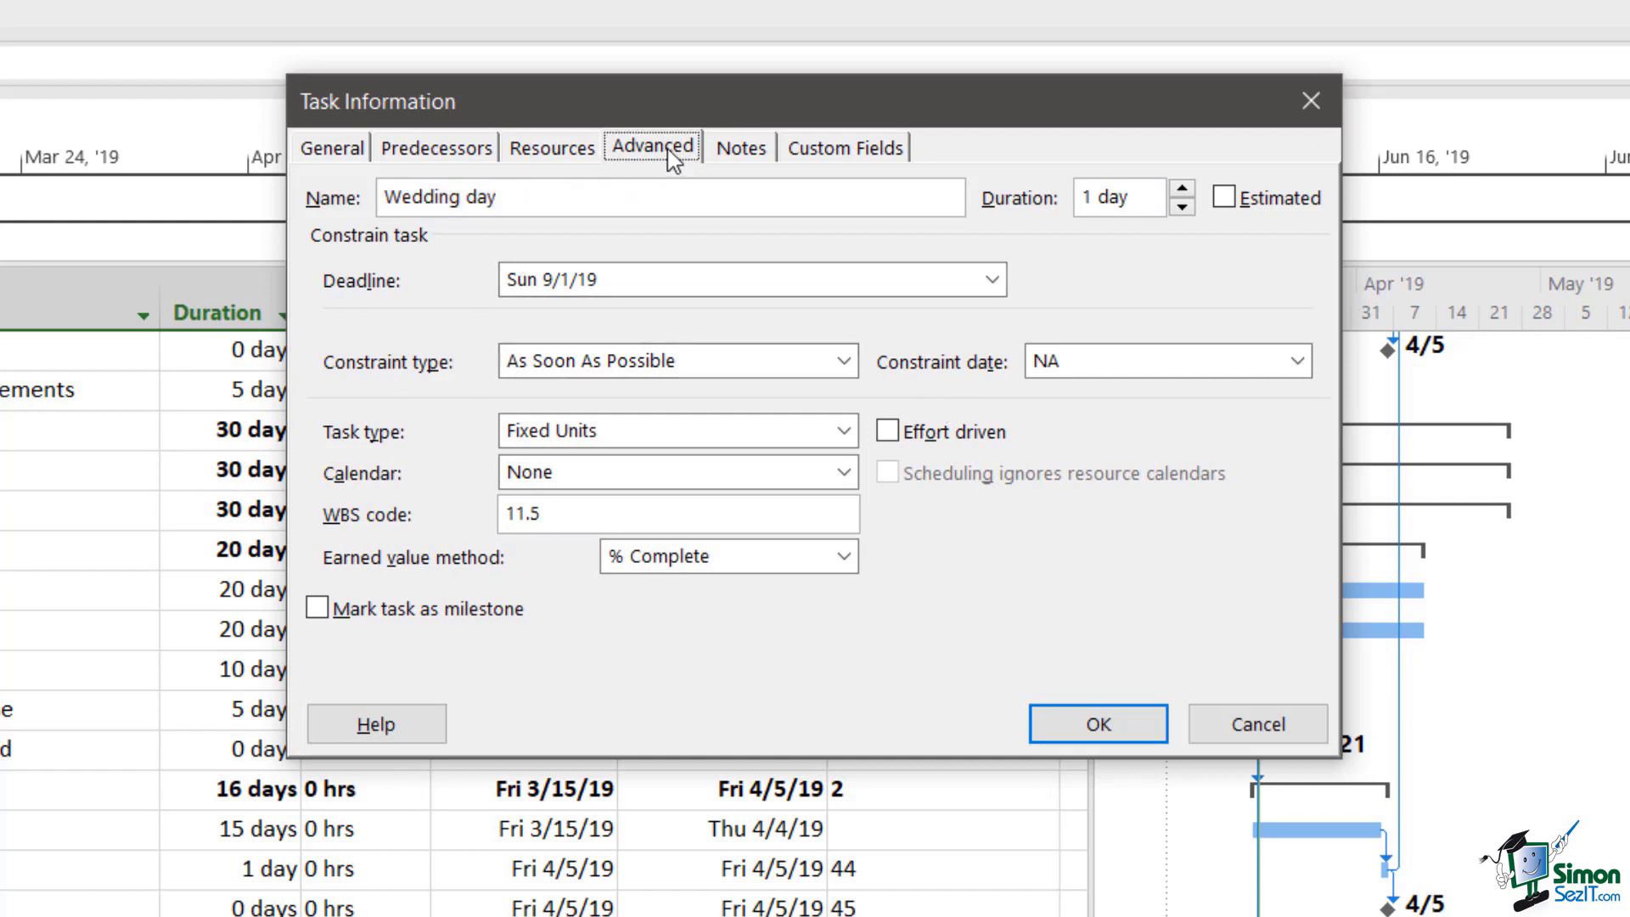
left_click(317, 608)
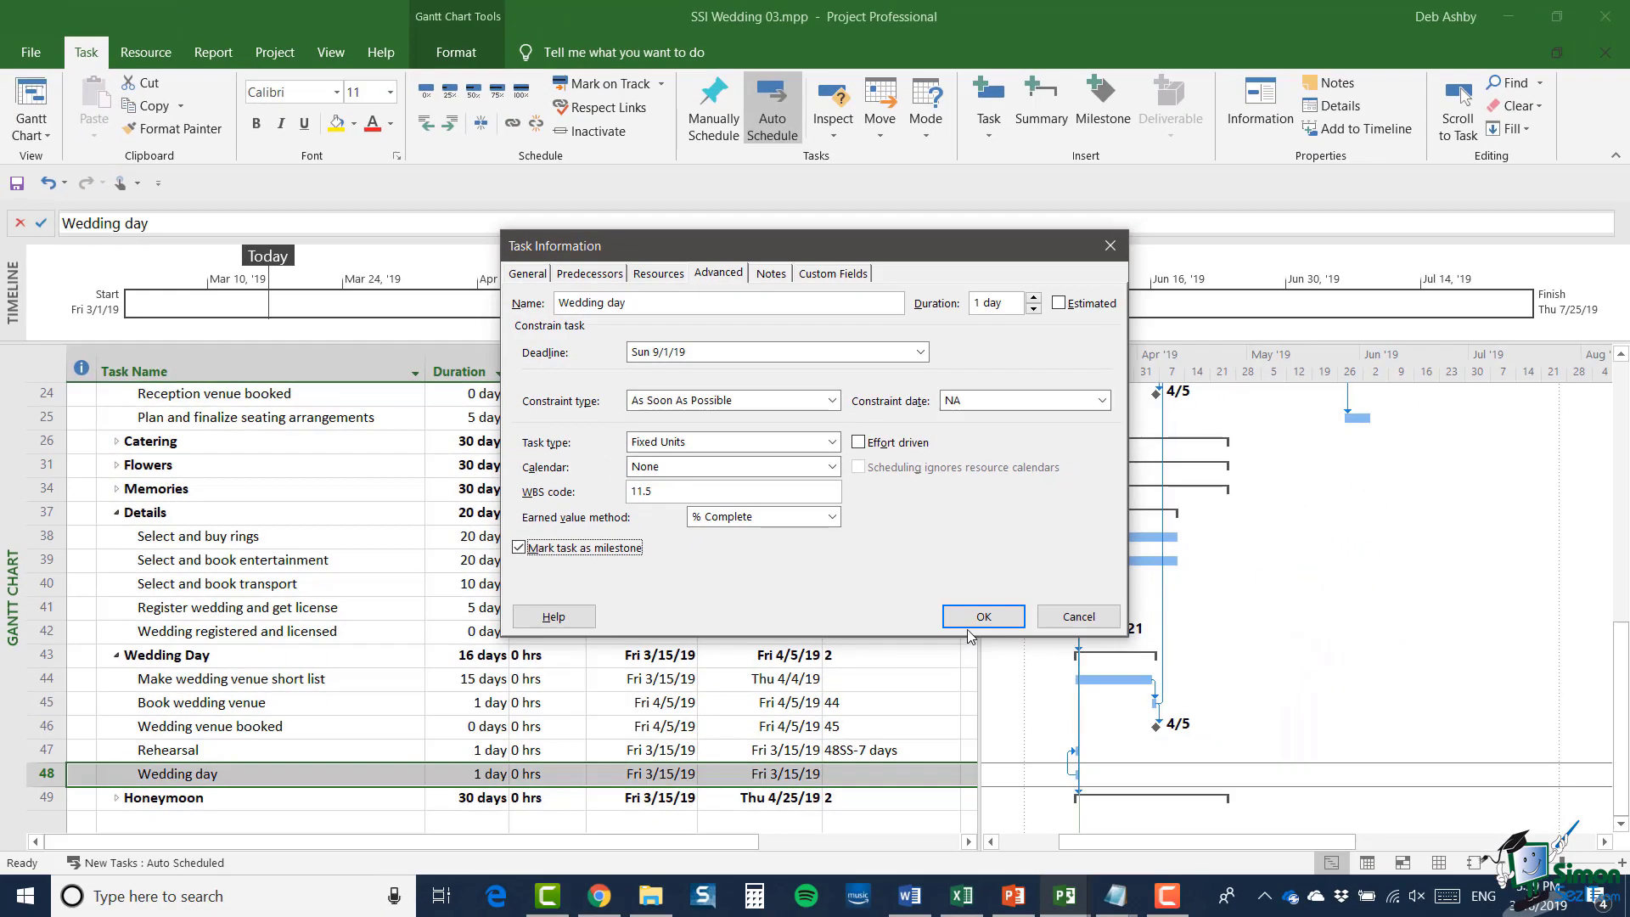
left_click(1079, 713)
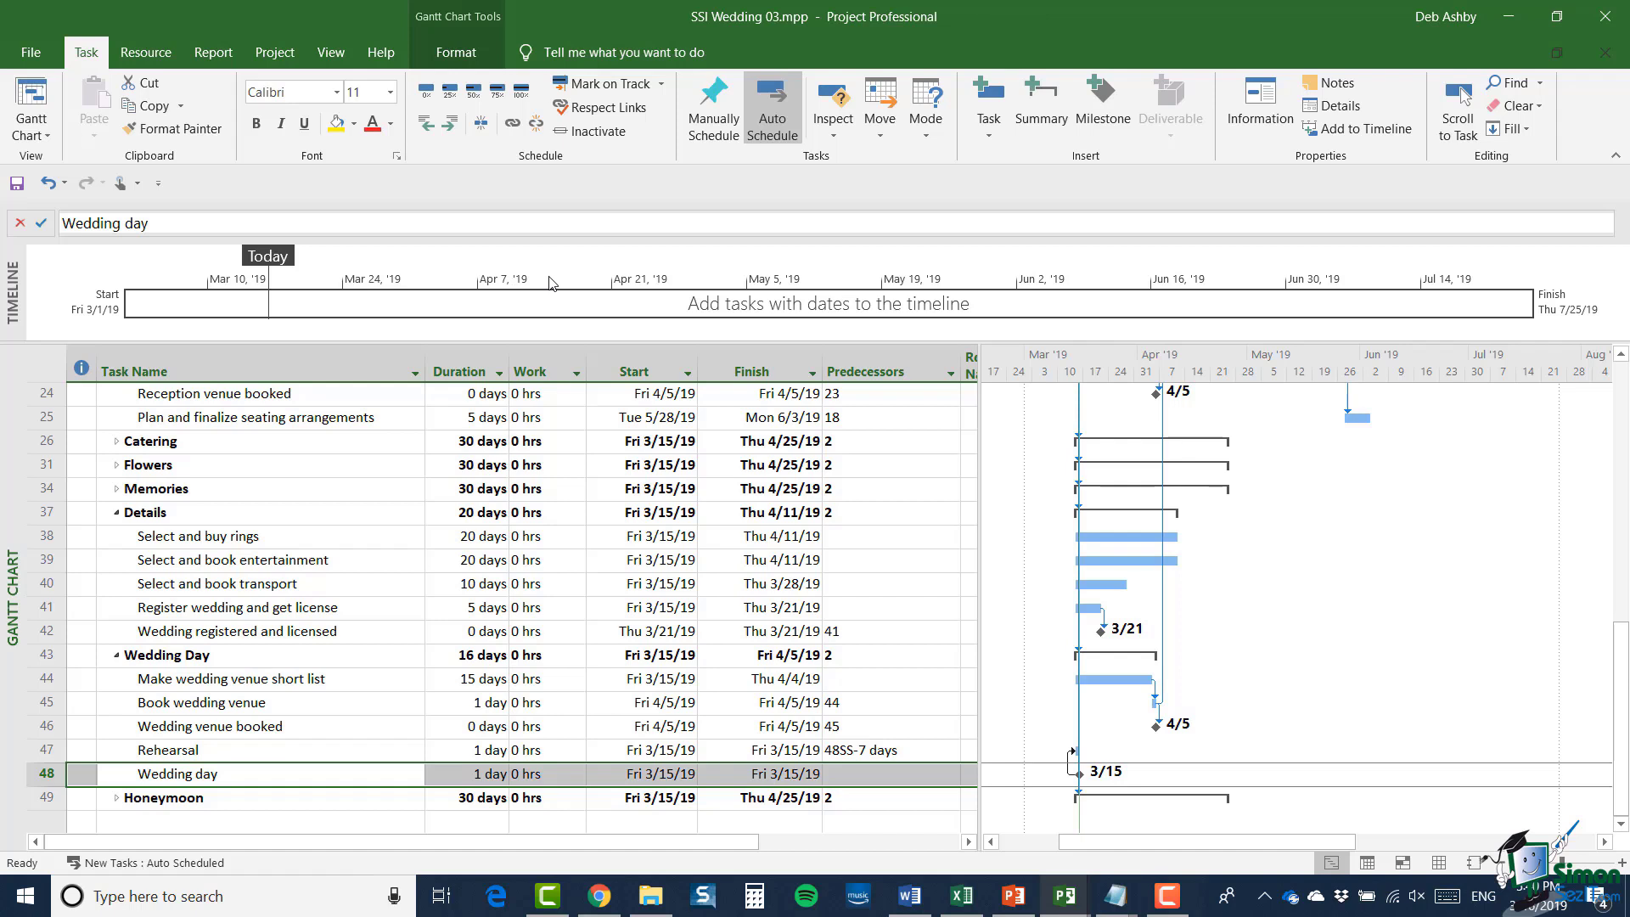
- Hide the Timeline pane and apply the Milestones filter to the task list
left_click(330, 55)
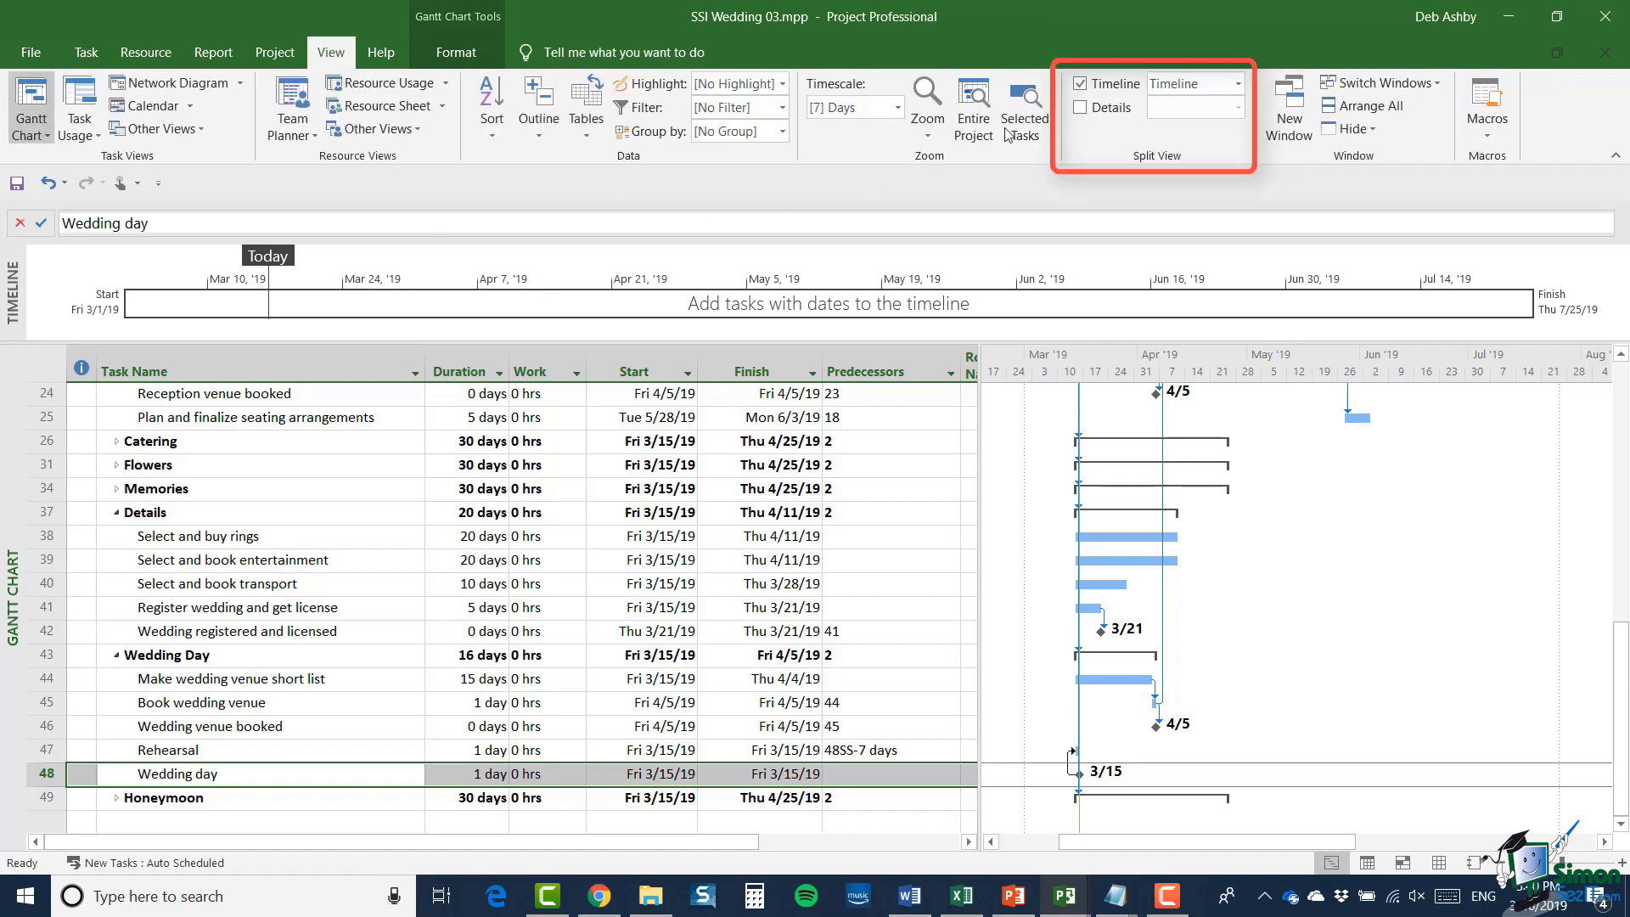
left_click(1086, 85)
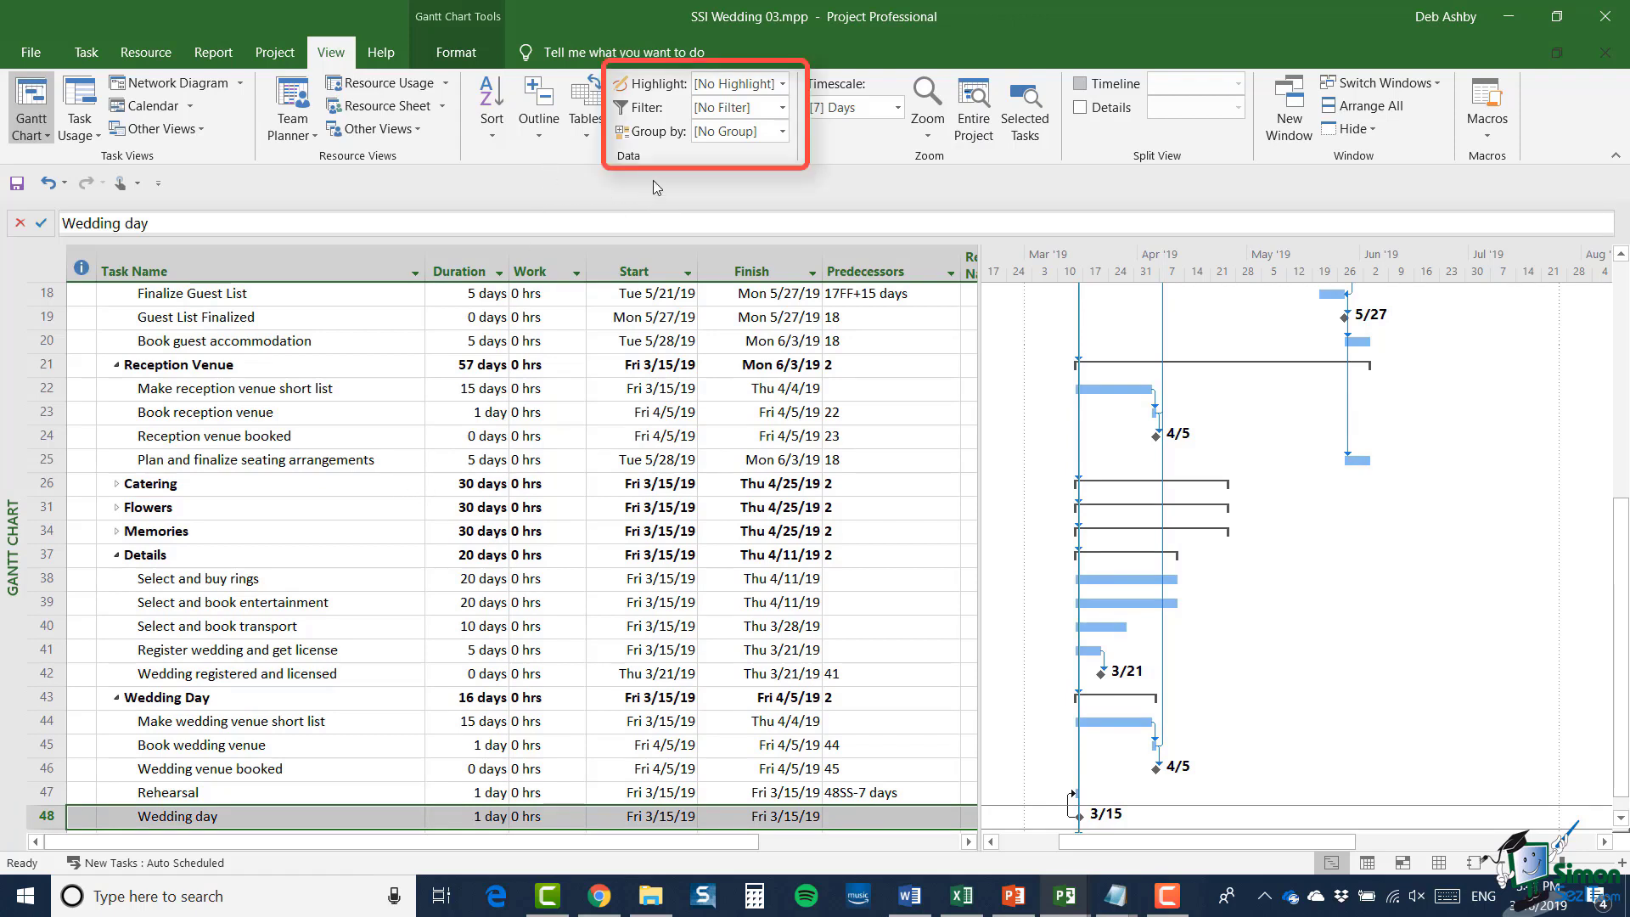
left_click(783, 108)
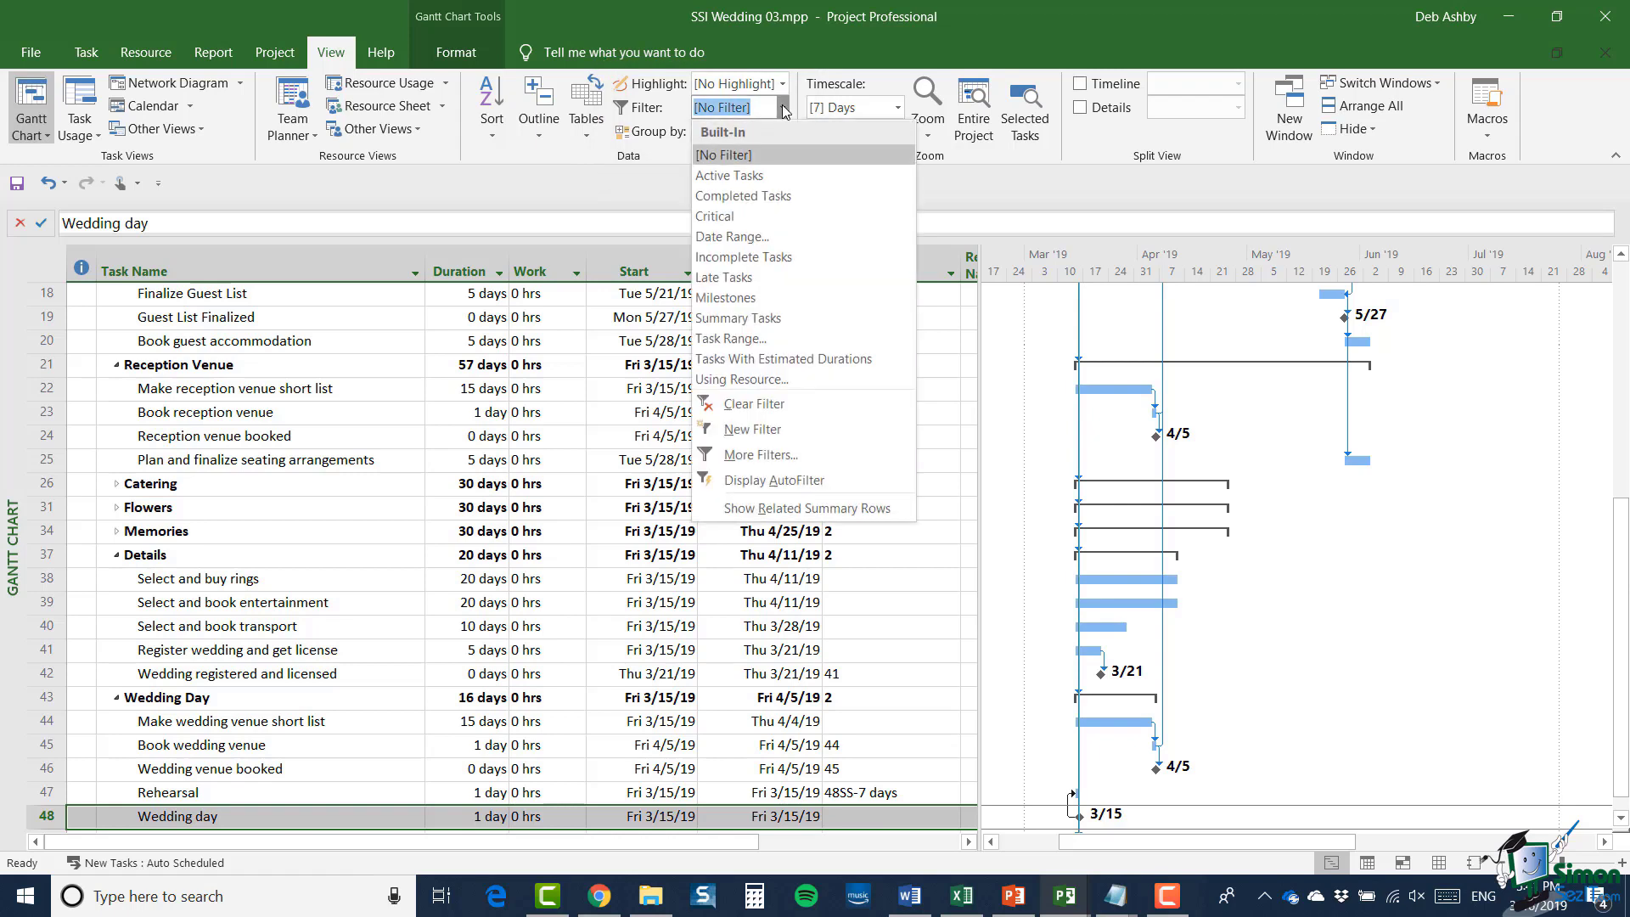
left_click(774, 299)
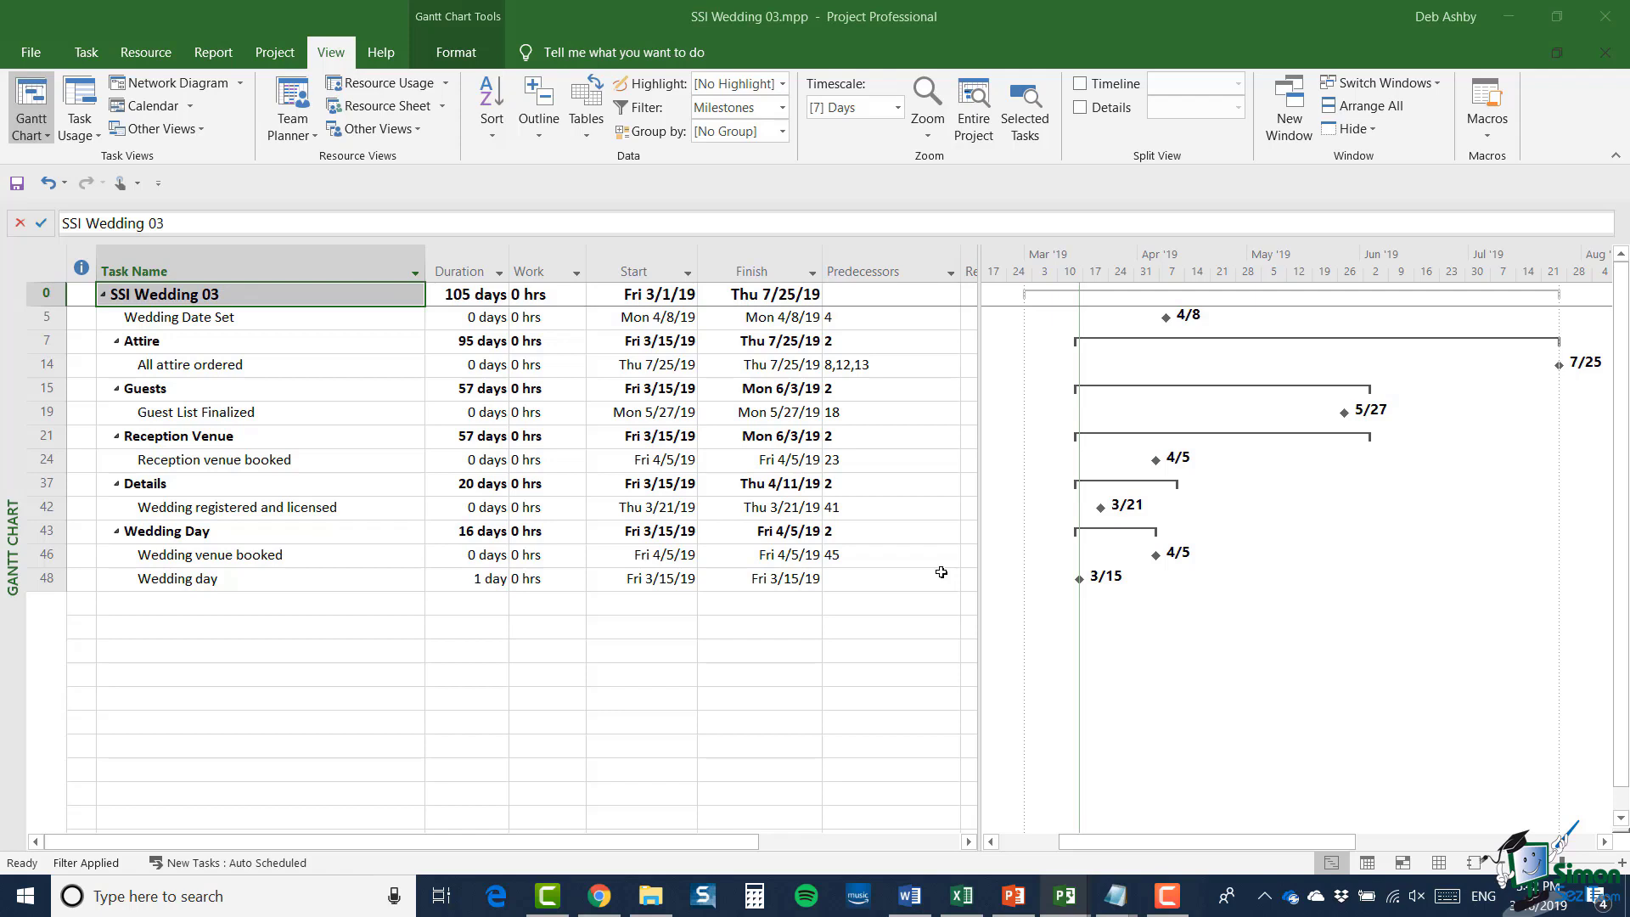
- Choose [No Filter] to show every wedding task again
left_click(781, 108)
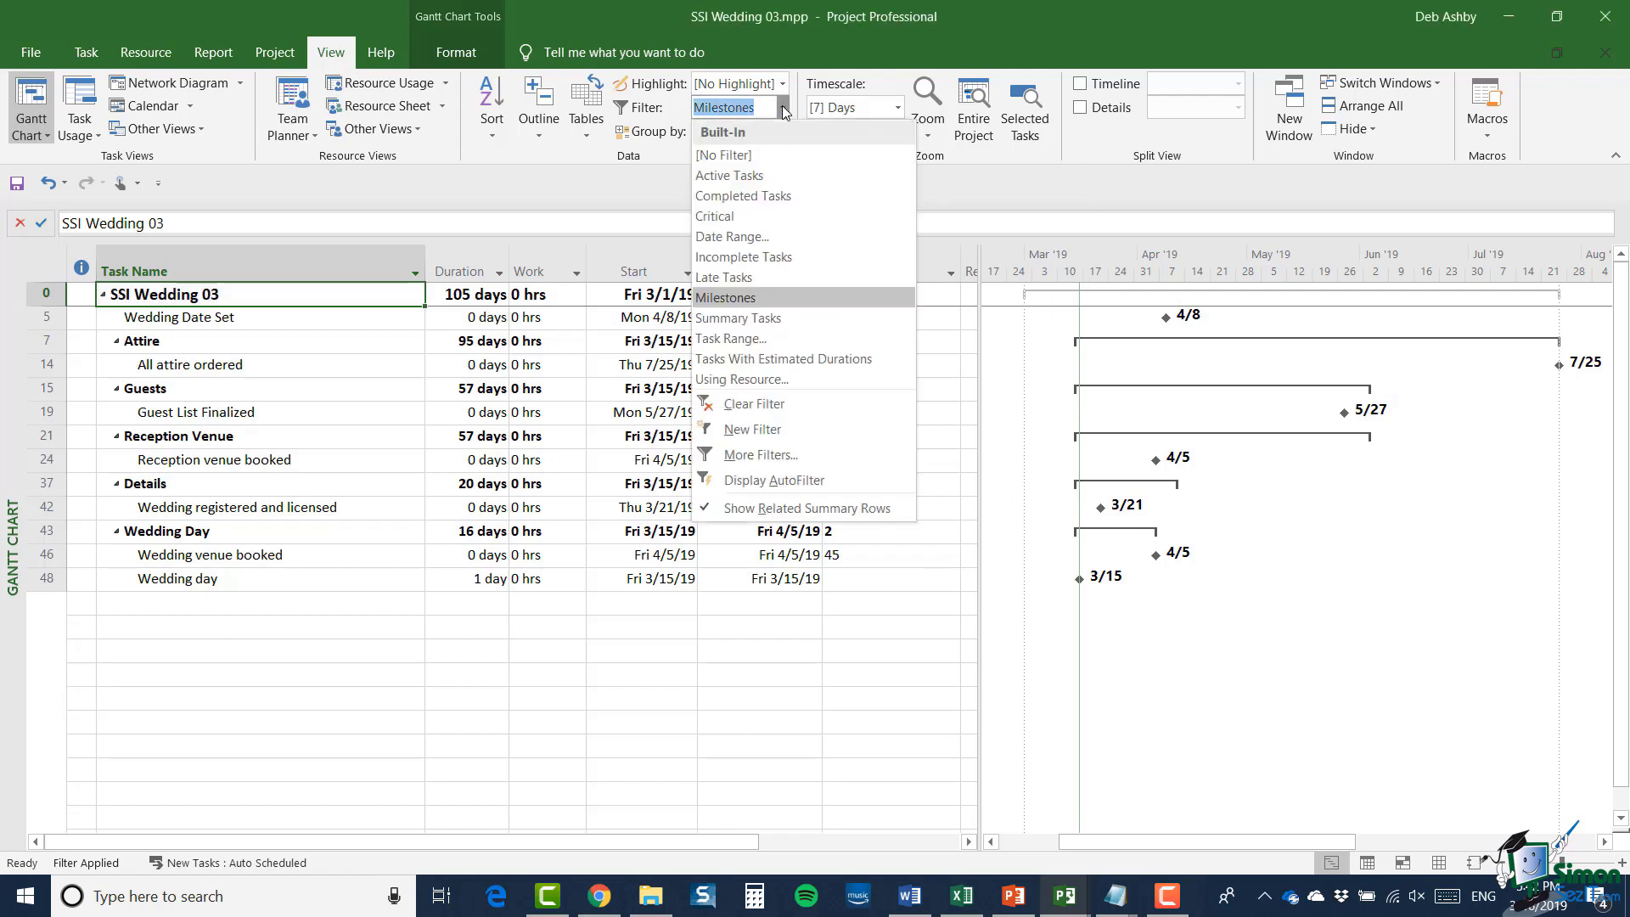
left_click(733, 156)
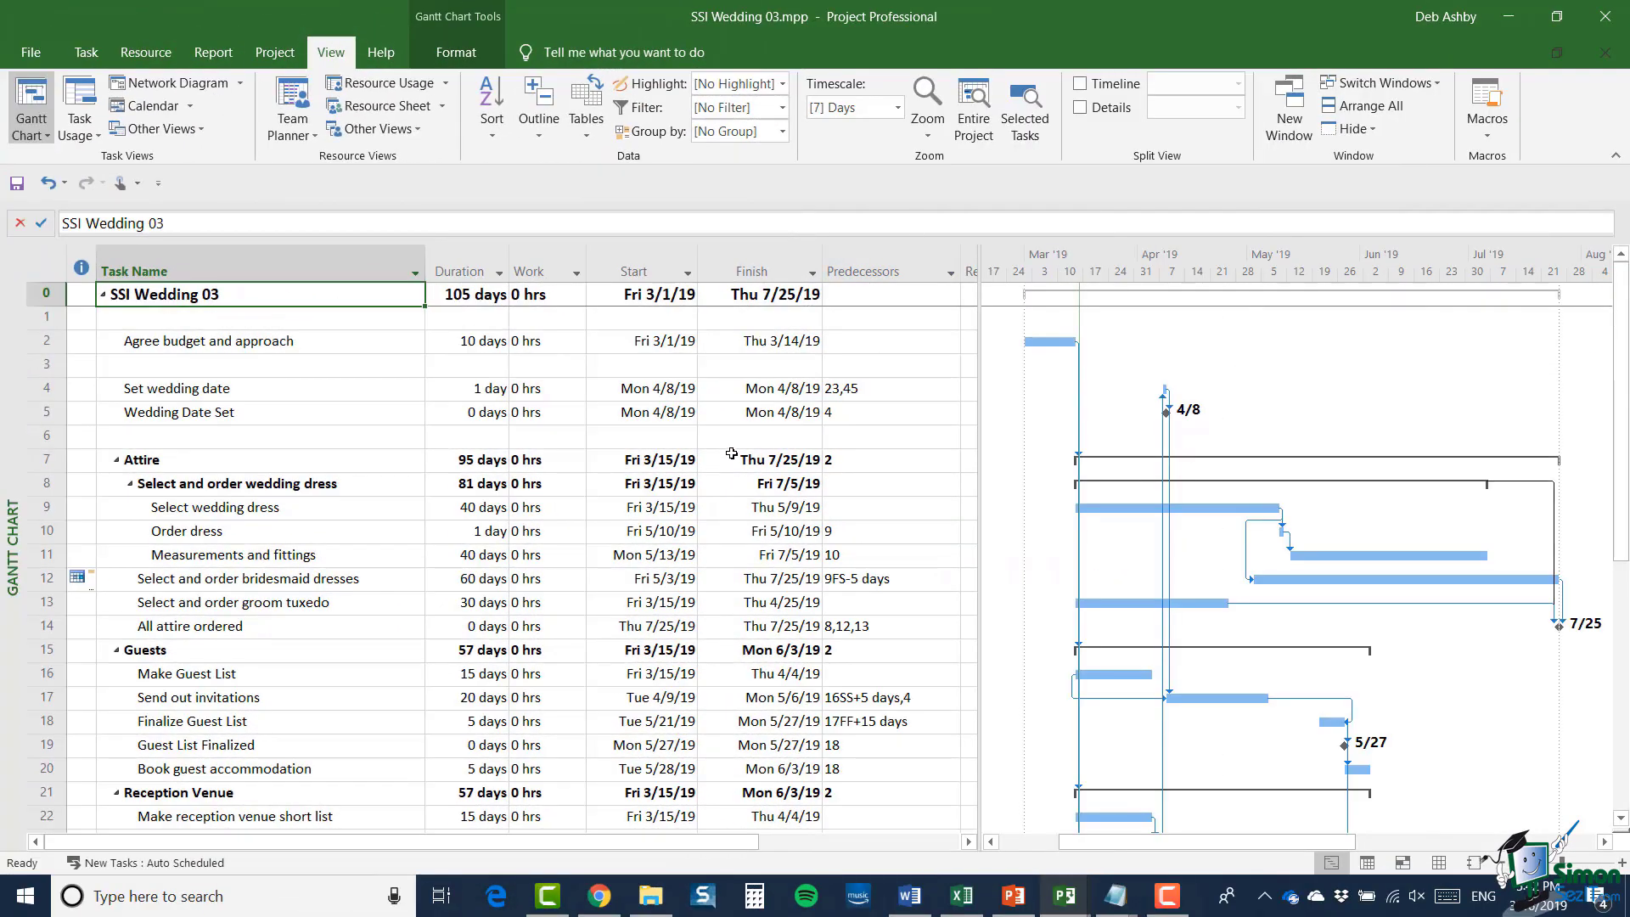